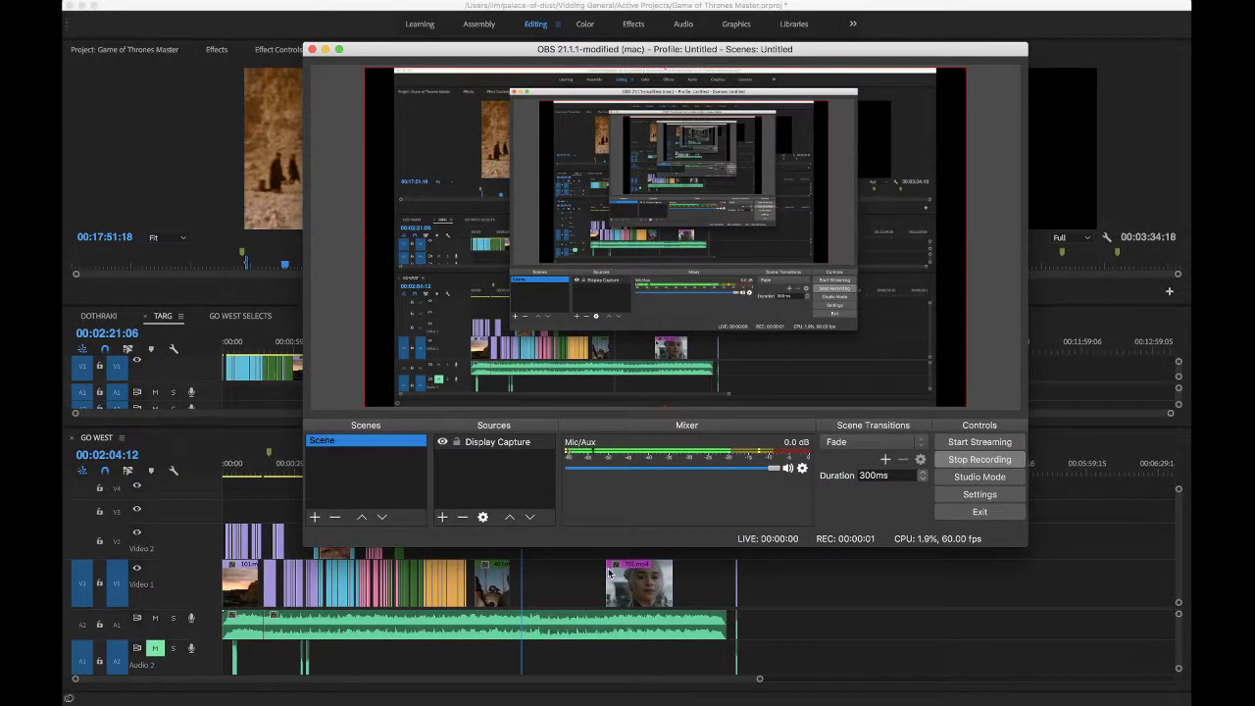
Bring the Game of Thrones Master project's GO WEST timeline to the front, in front of OBS.
left_click(550, 591)
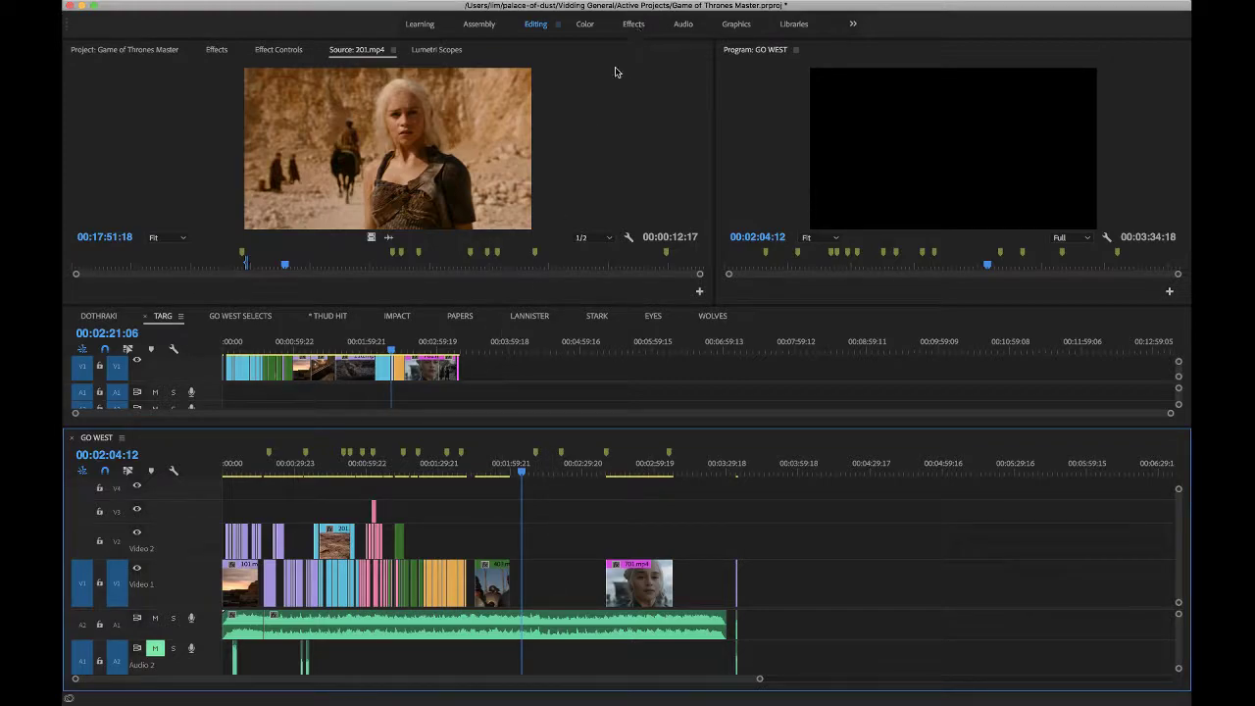
Clear In/Out on 201.mp4, mark an Out point, and overwrite that section into GO WEST.
left_click(582, 158)
key("alt+x")
key("space")
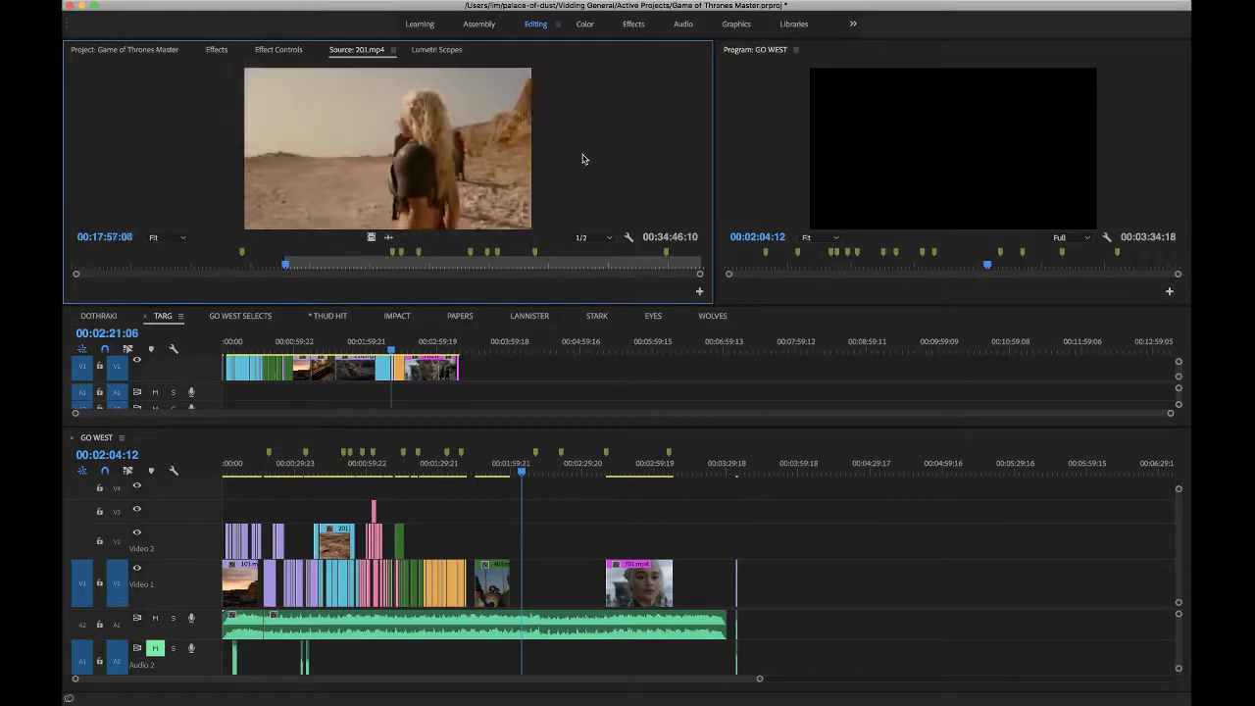
key("o")
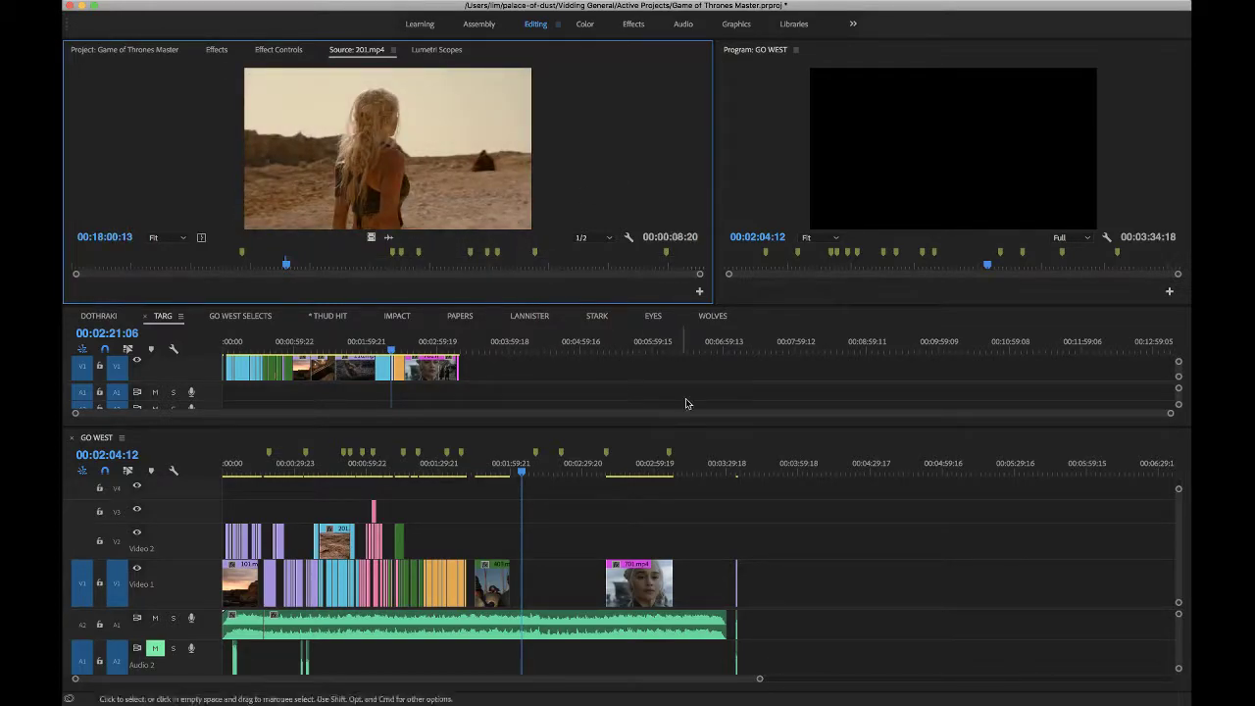
key("period")
Play back the new clip from about 02:04:05 and zoom the timeline in.
left_click(520, 465)
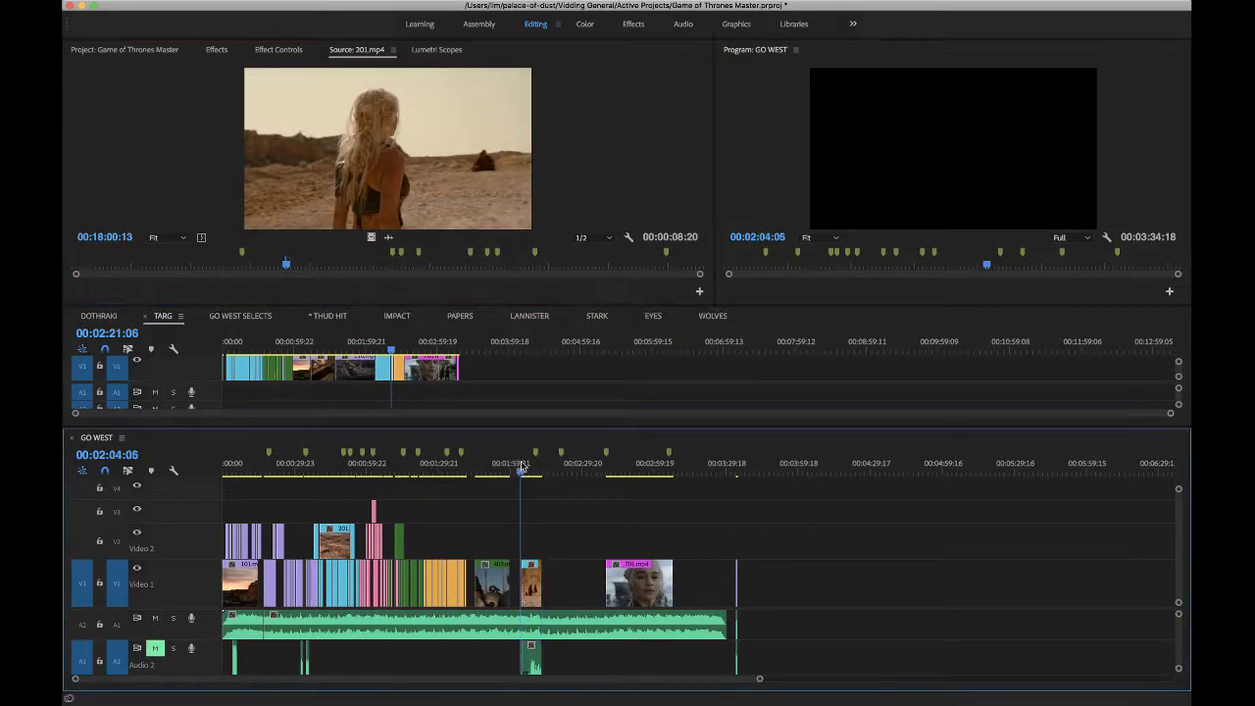
key("space")
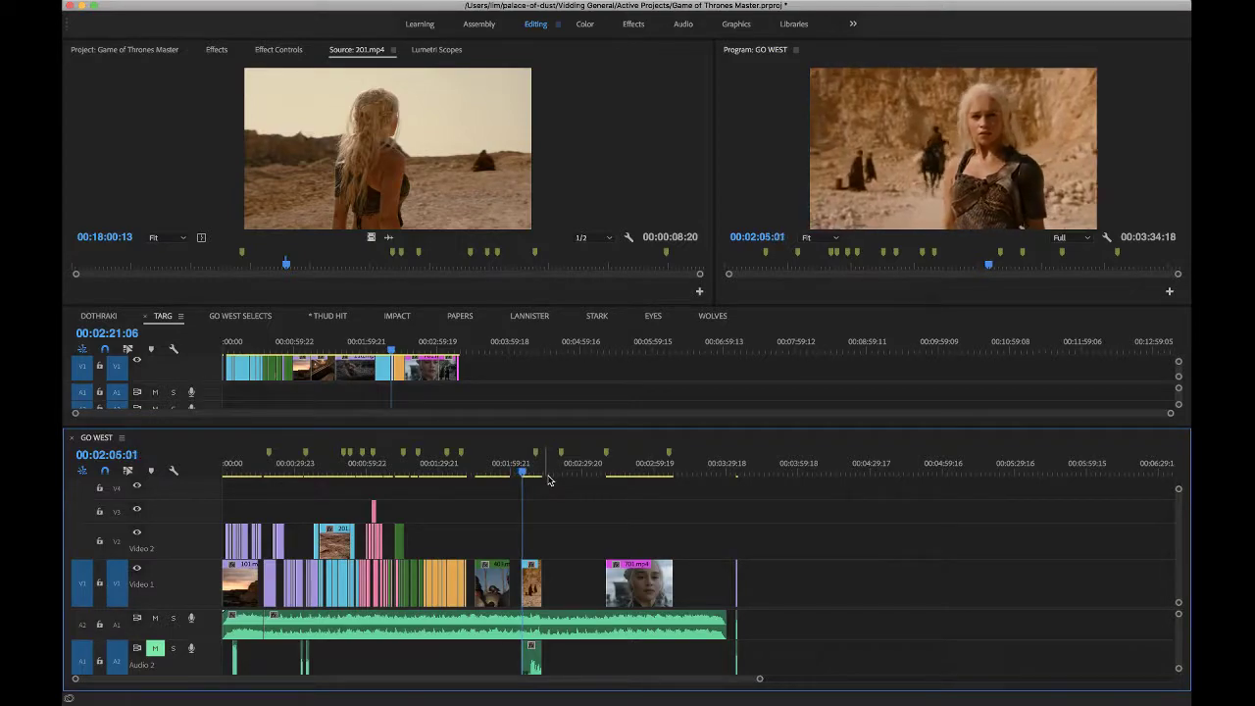
key("space")
key("equal")
key("equal")
key("equal")
key("equal")
key("equal")
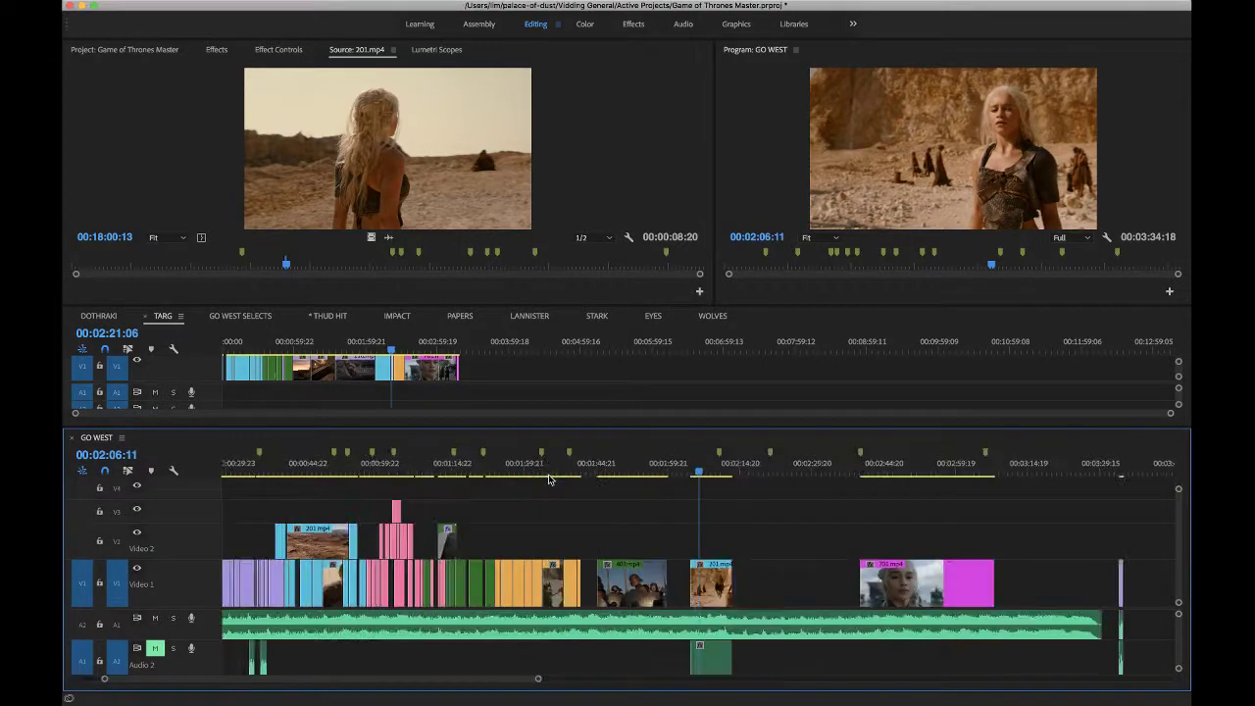
Razor-split the 201.mp4 clip in three places along Video 1.
left_click(554, 466)
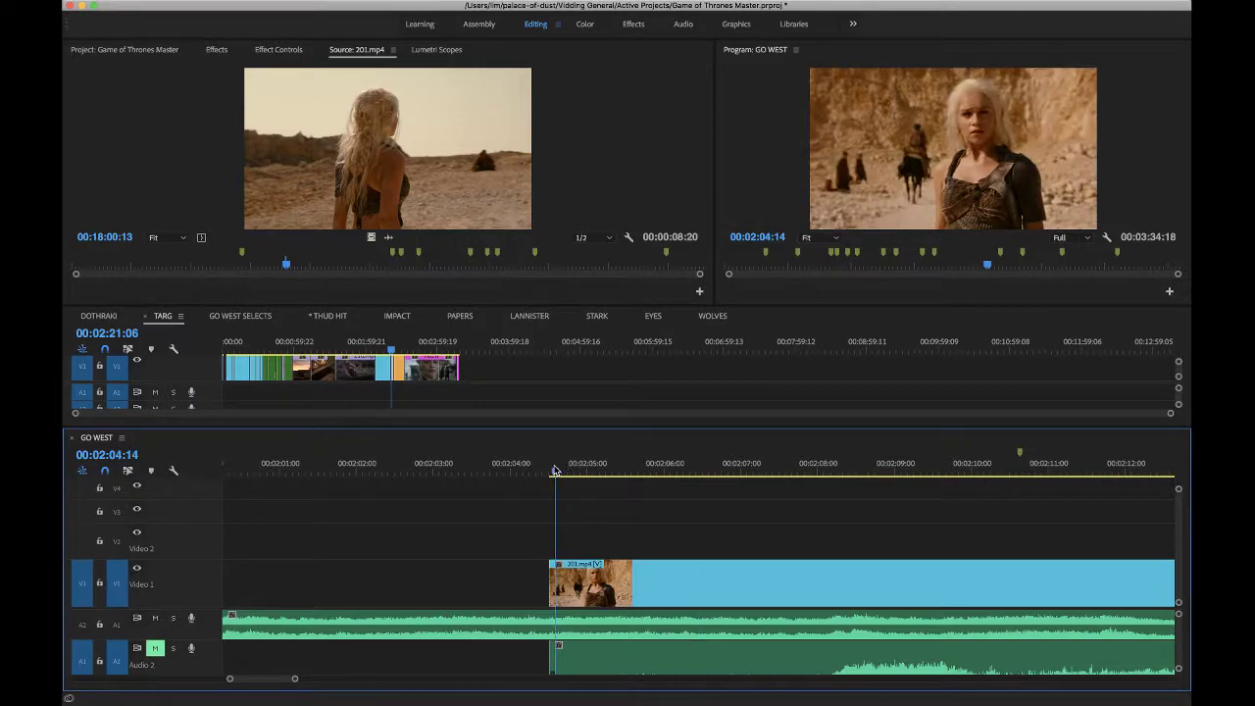
key("minus")
key("minus")
key("c")
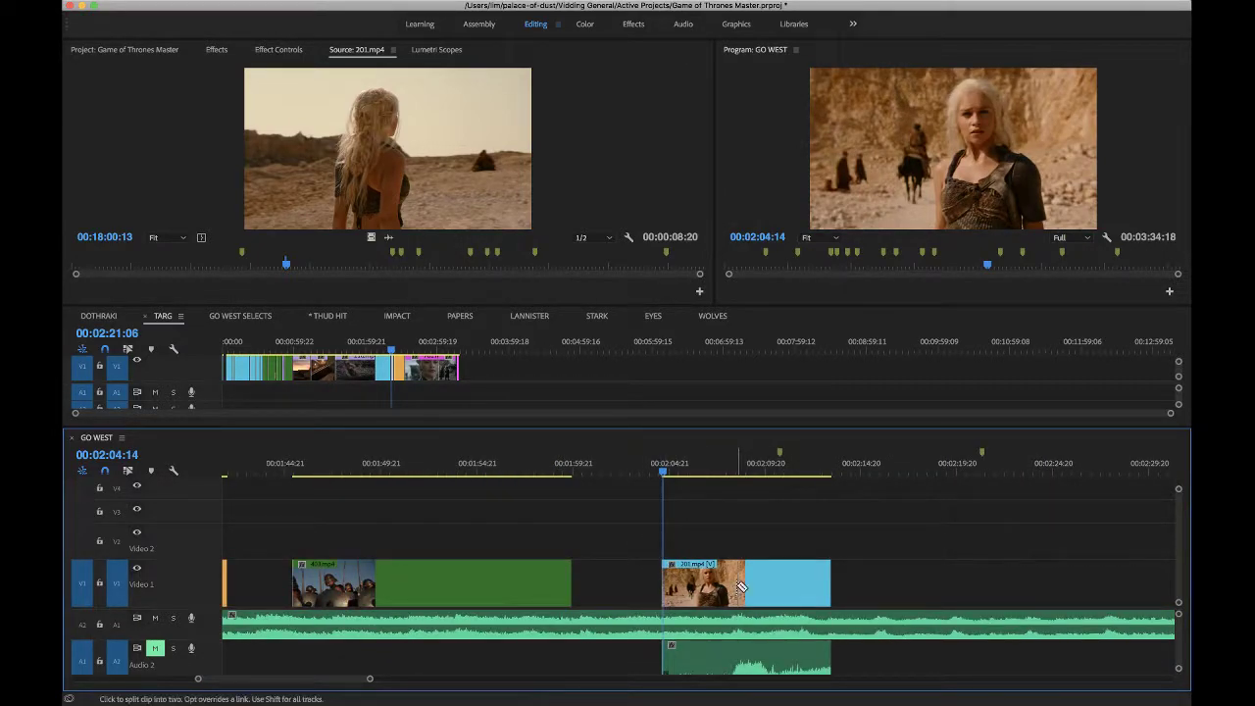
left_click(684, 586)
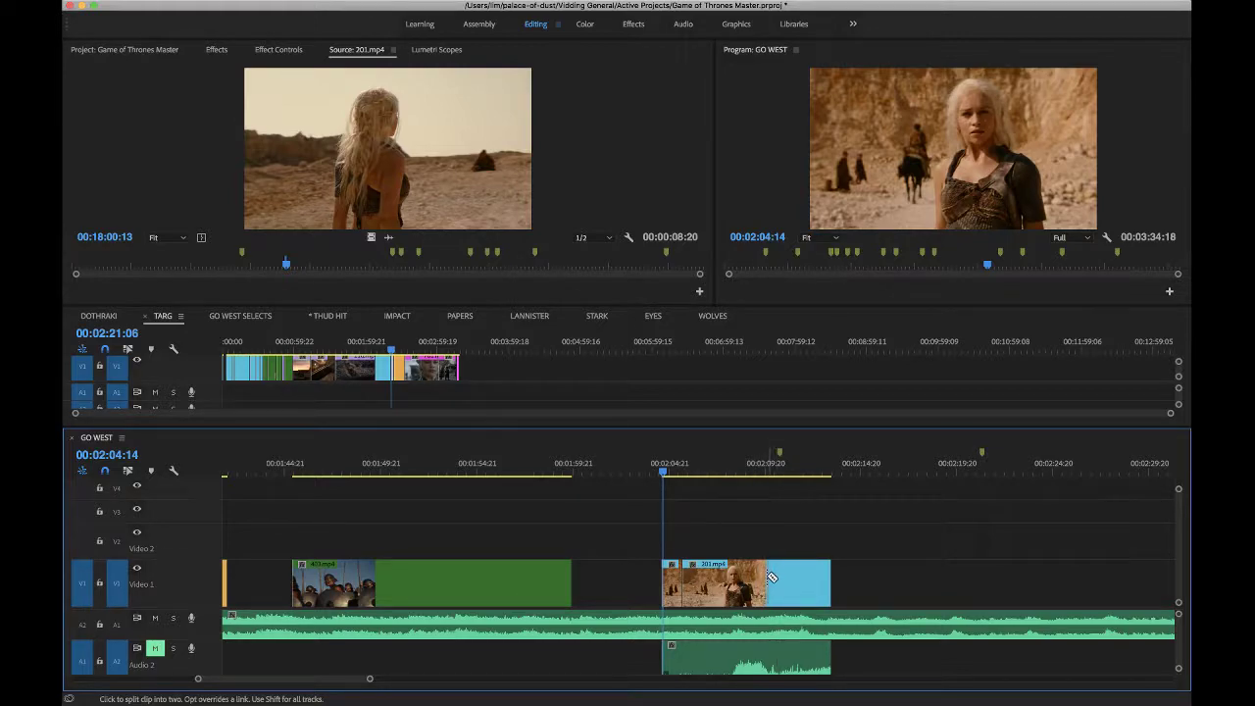
left_click(767, 585)
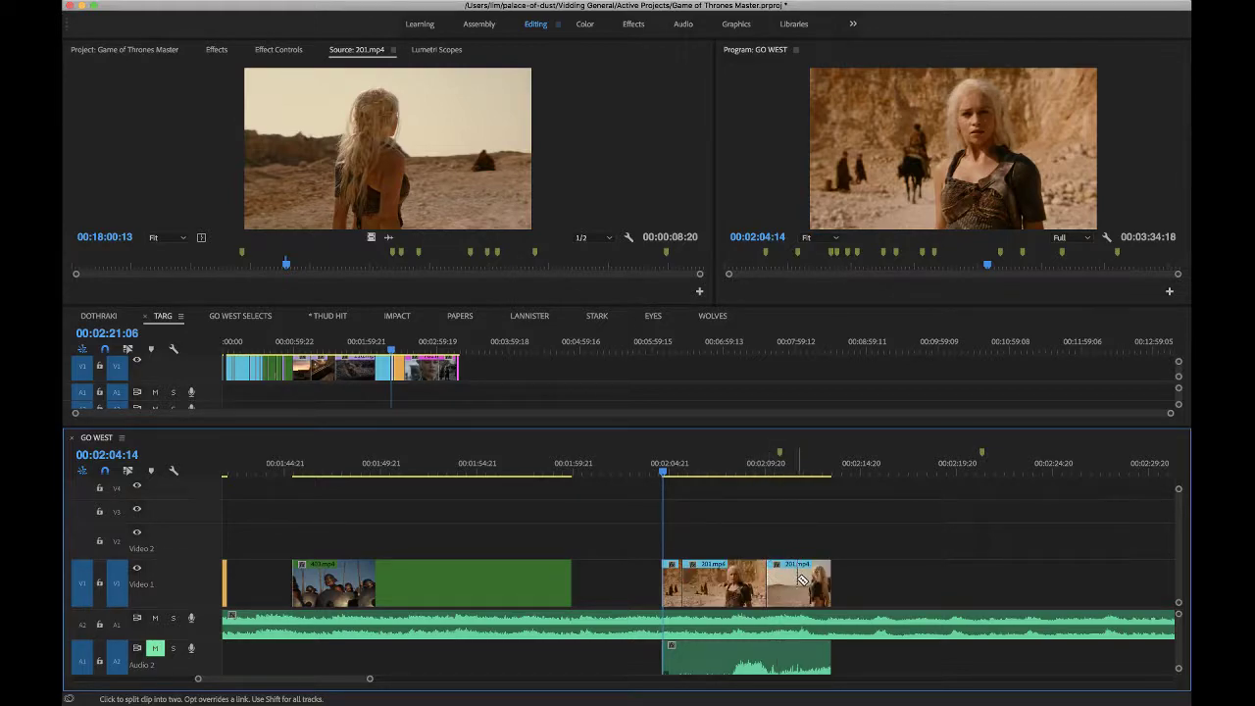
left_click(800, 580)
Rate-stretch two pieces to 403.85% and 243.75%, then move the last piece left to close the gap.
key("r")
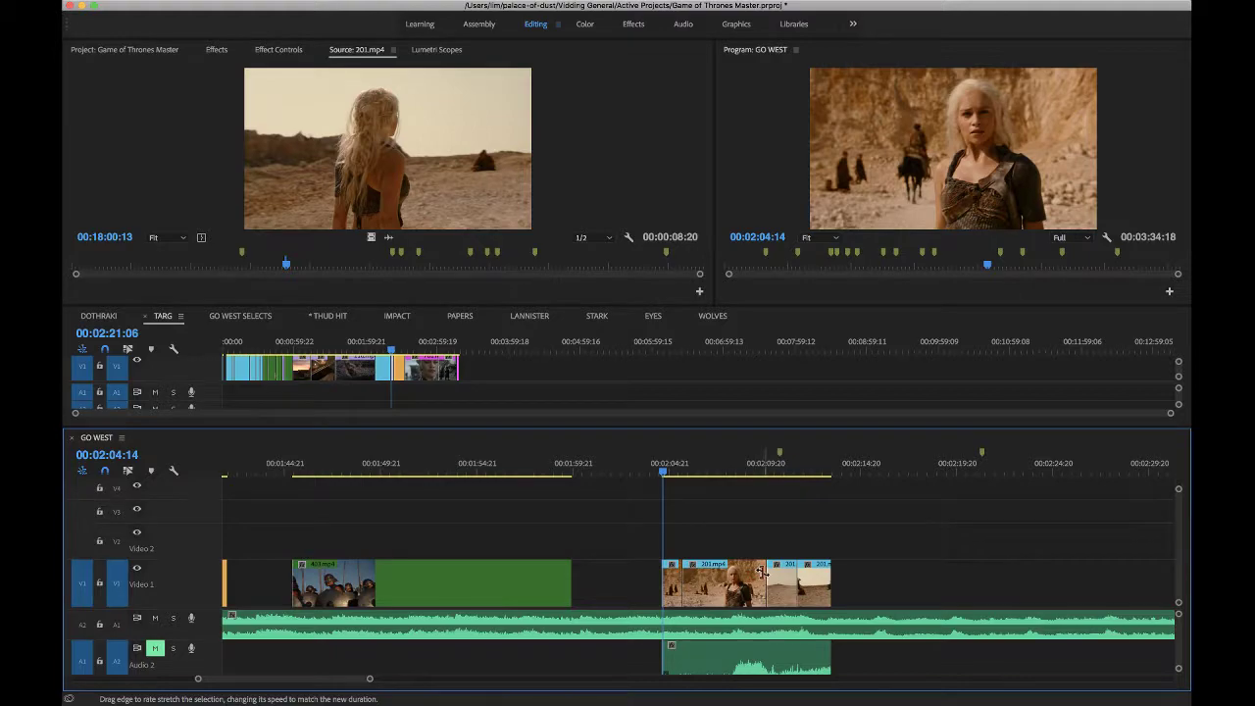
left_click_drag(761, 573, 702, 577)
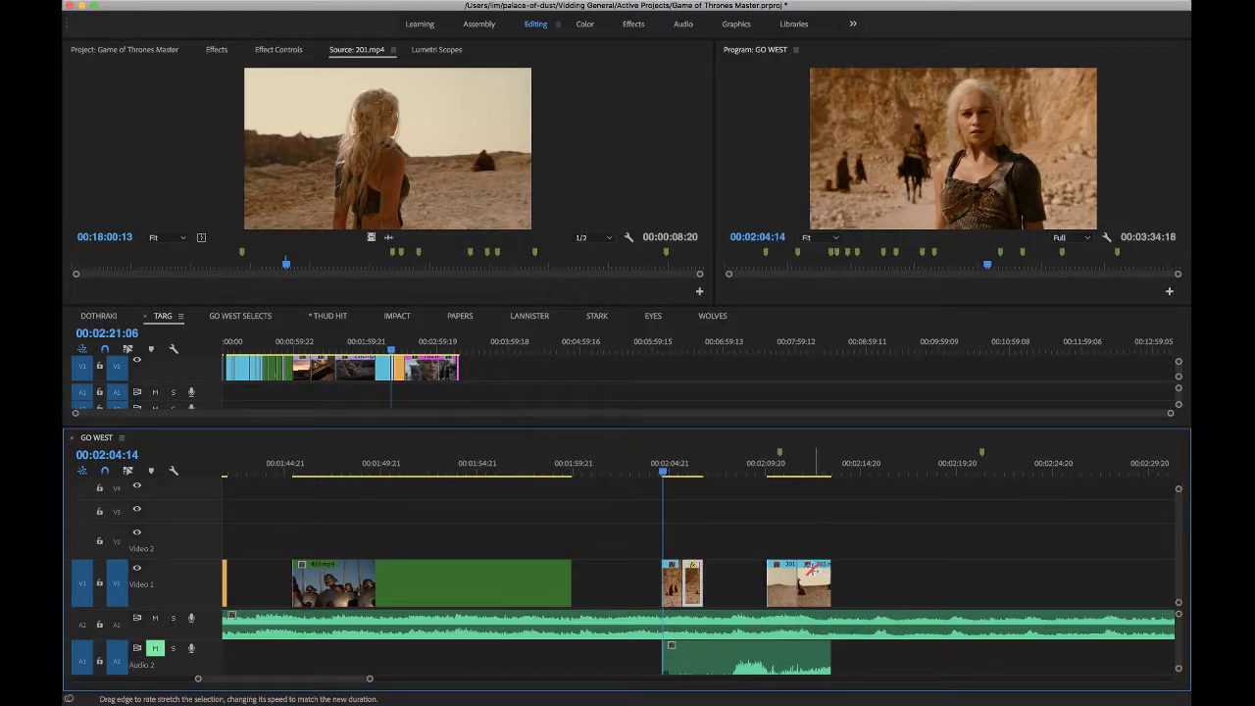
left_click_drag(799, 568, 712, 579)
key("v")
left_click_drag(818, 582, 737, 581)
Play back the sped-up section and zoom in on the 201.mp4 pieces.
key("space")
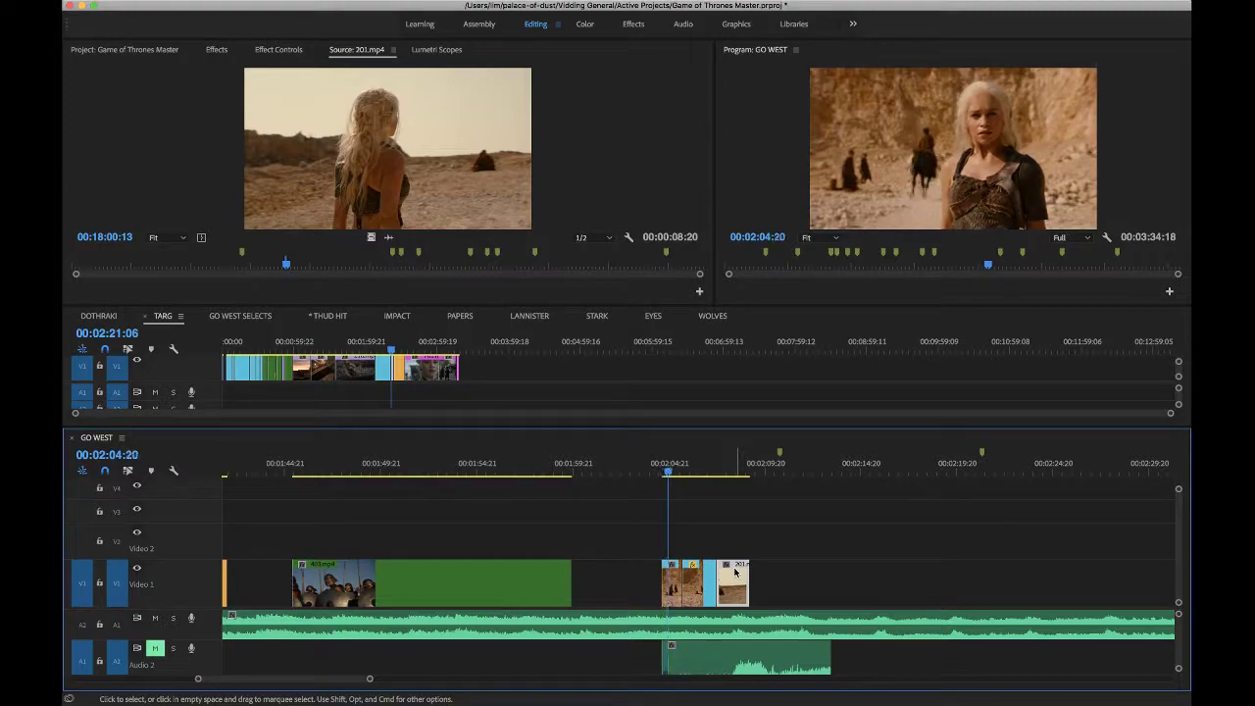
key("space")
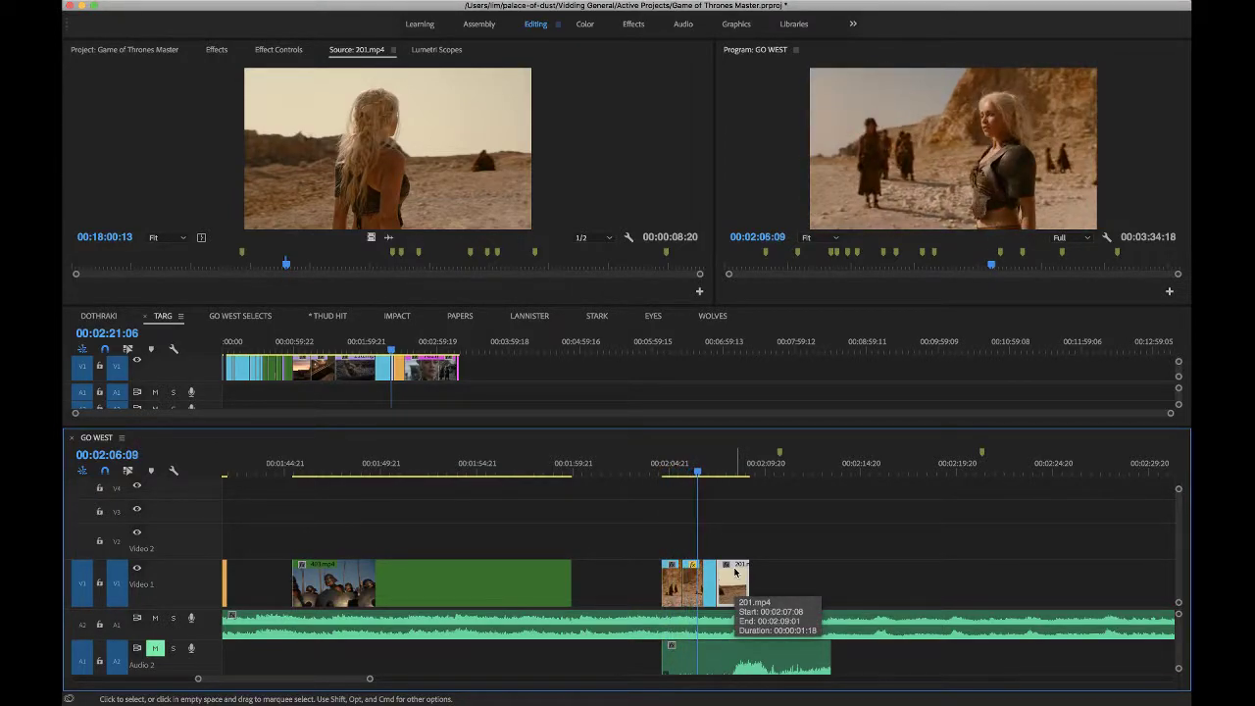
key("equal")
key("equal")
key("equal")
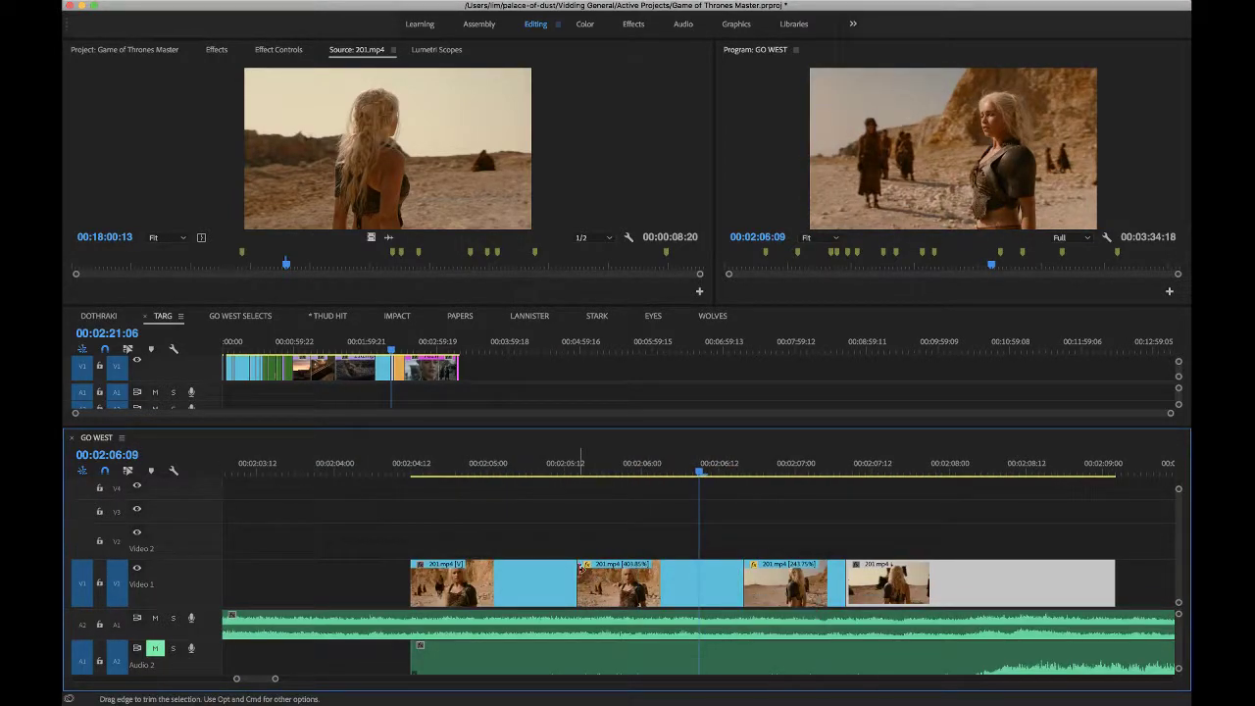
Shift the second, third and fourth 201.mp4 pieces left so they sit end to end.
left_click_drag(608, 576, 624, 588)
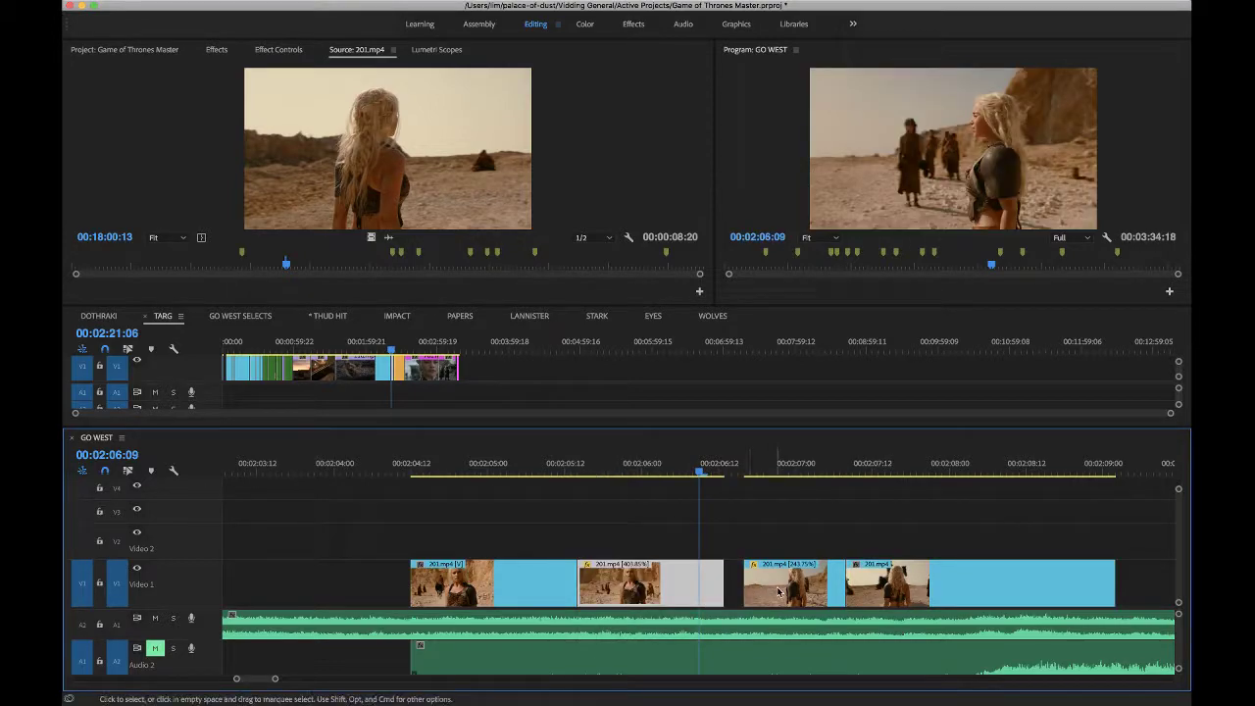
left_click_drag(764, 584, 727, 570)
left_click(885, 580)
left_click_drag(885, 580, 860, 580)
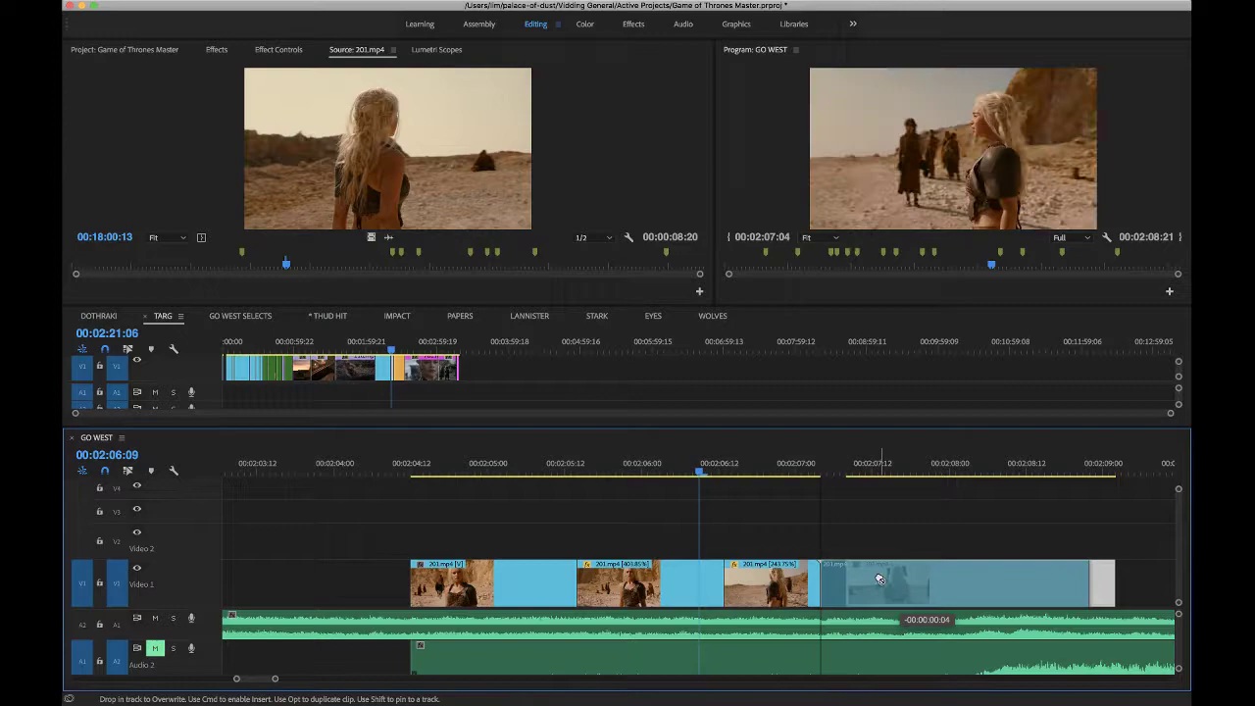
Play the reworked section, then marquee-select the last three pieces.
left_click(457, 463)
key("space")
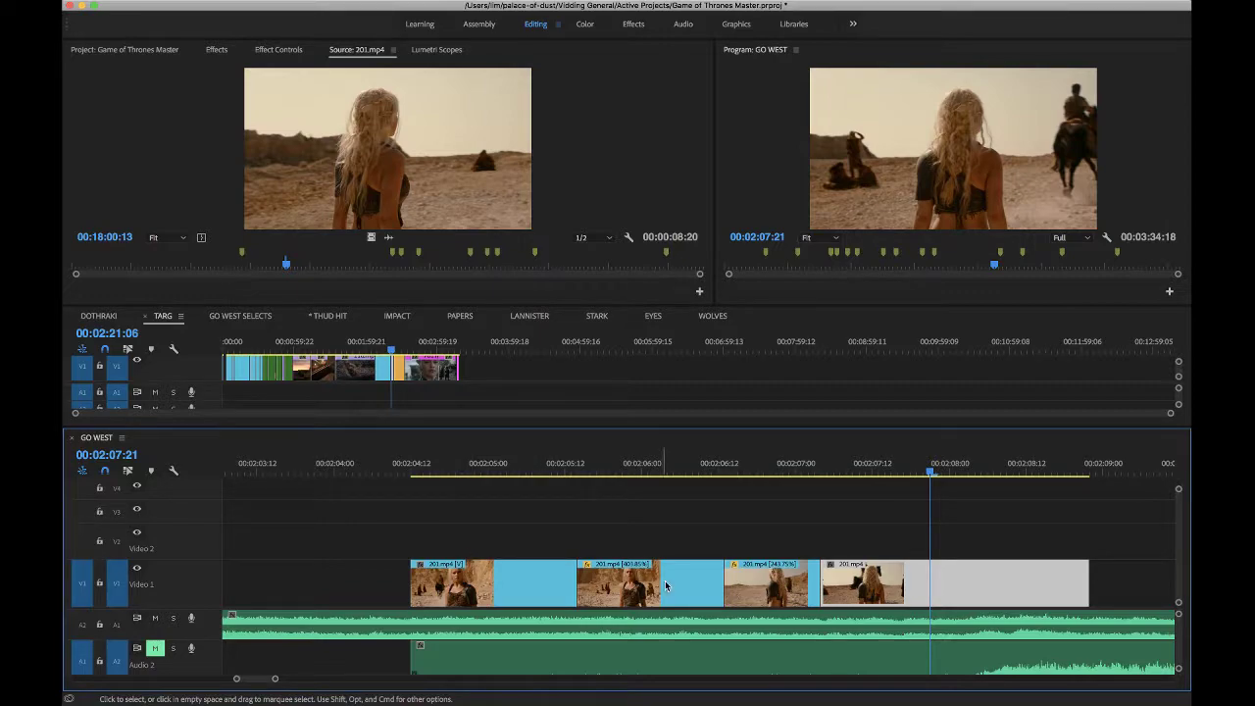
left_click_drag(1031, 547, 665, 588)
Delete the three selected pieces and extend the remaining 201.mp4 clip to end at 02:08:16.
key("Delete")
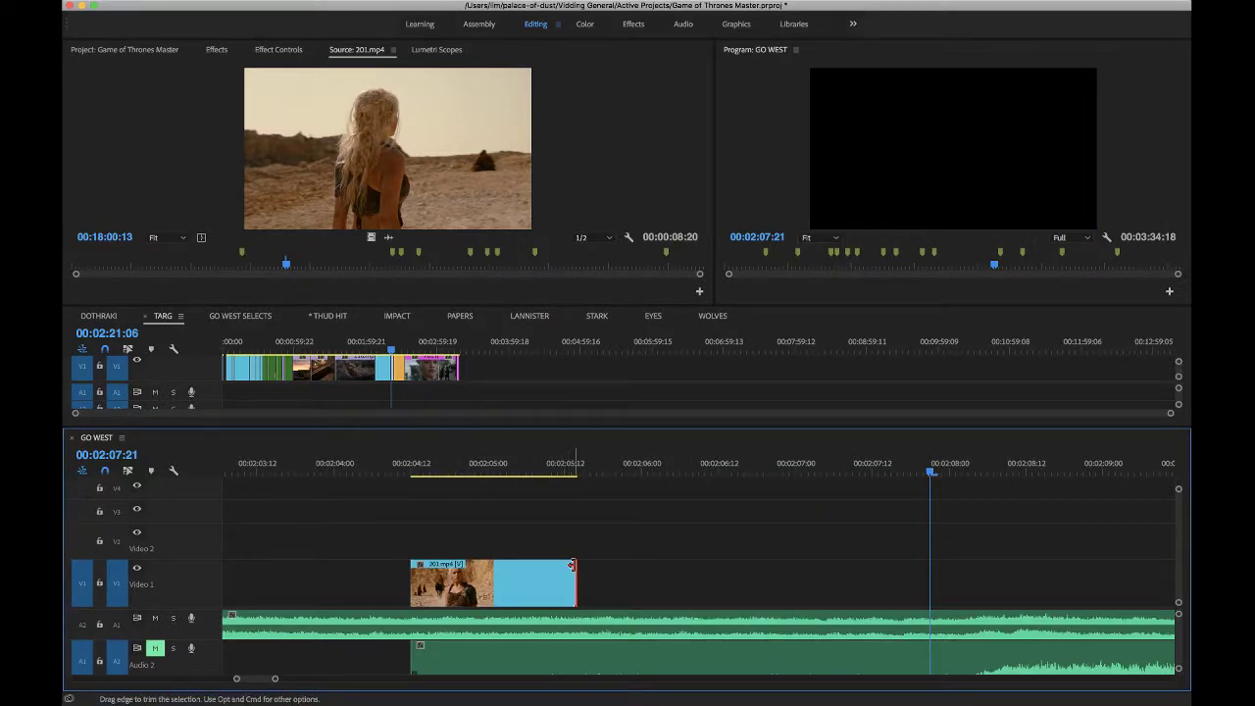
left_click_drag(572, 565, 1049, 563)
left_click(417, 468)
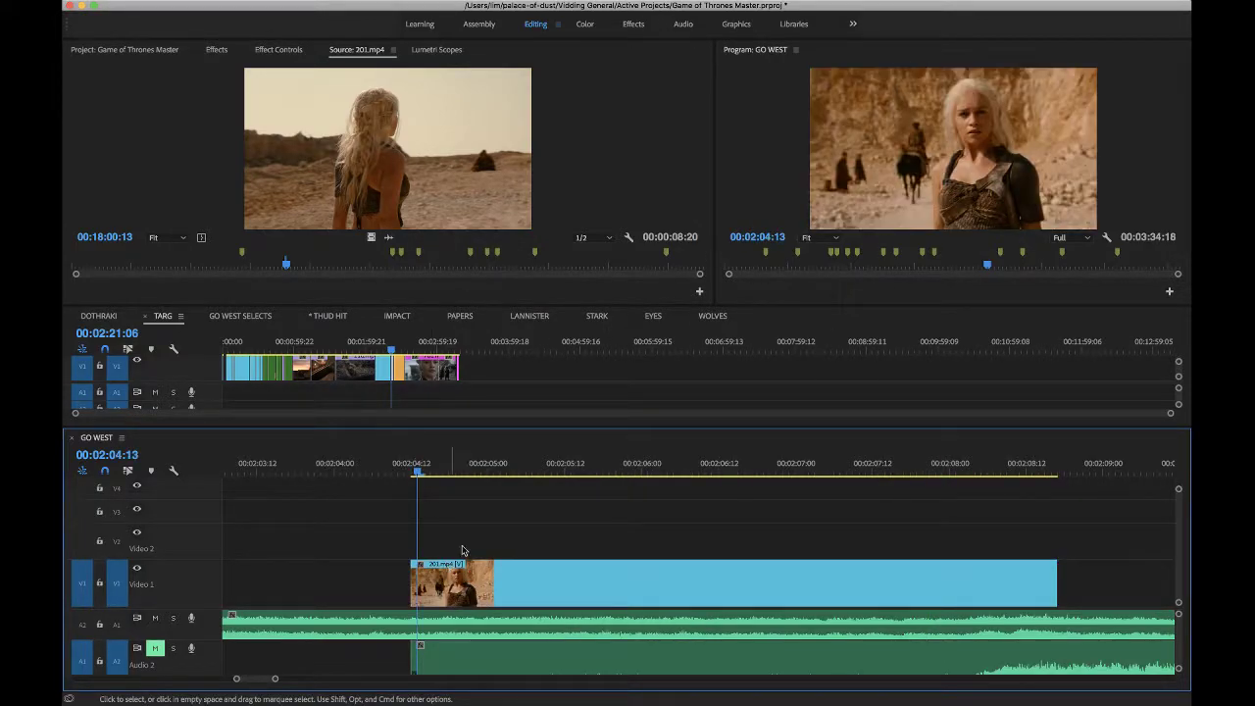
left_click(838, 578)
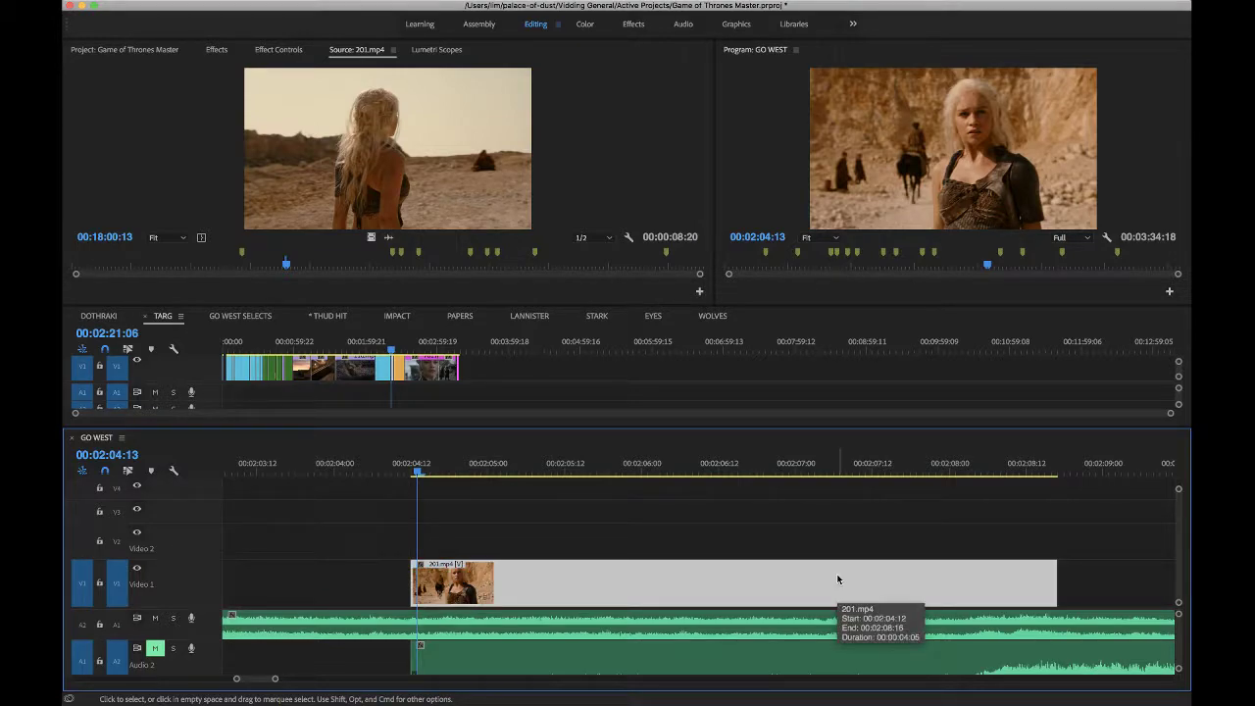
Turn on Show Video Keyframes in the timeline's display settings.
left_click(173, 470)
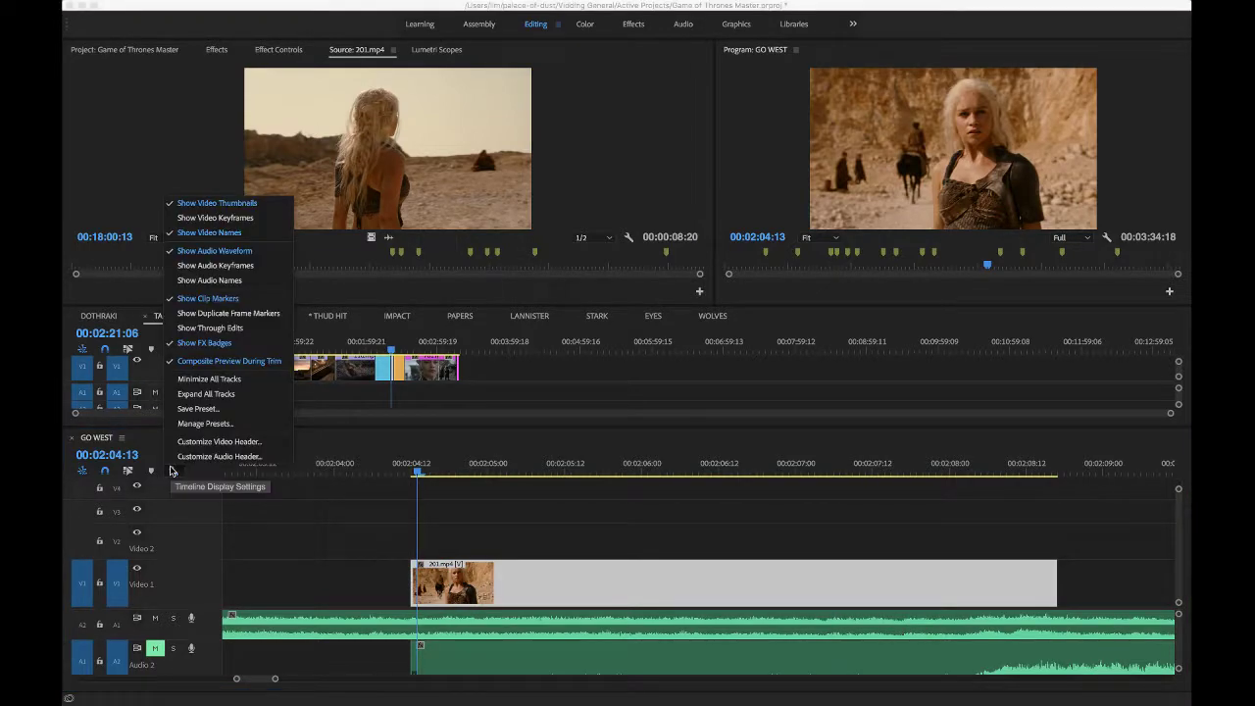
left_click(239, 218)
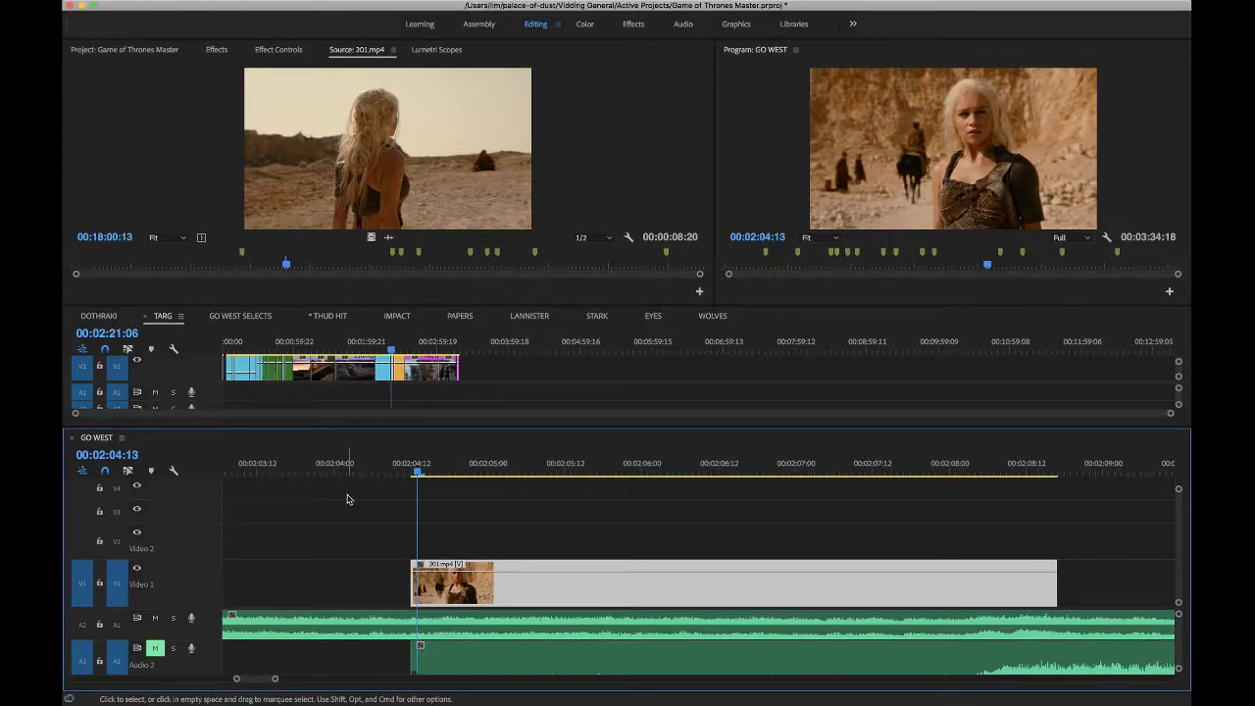
left_click(172, 471)
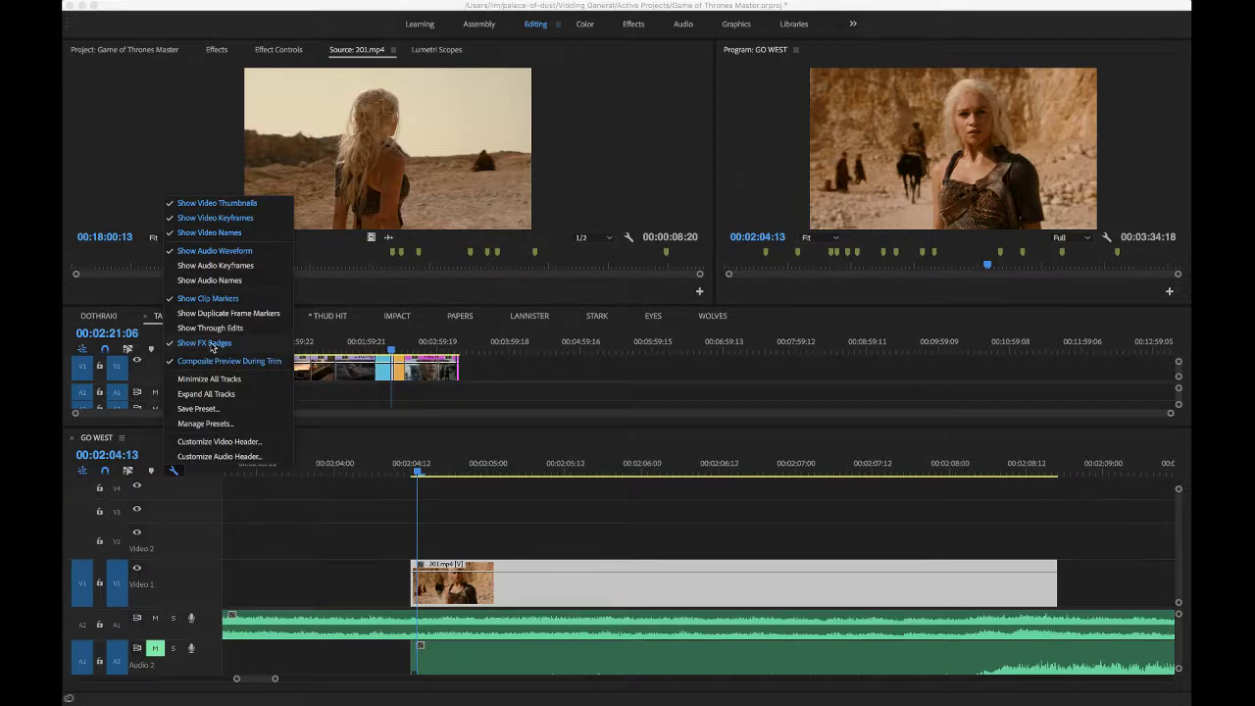
Set the 201.mp4 clip's fx badge to display Time Remapping > Speed.
left_click(437, 572)
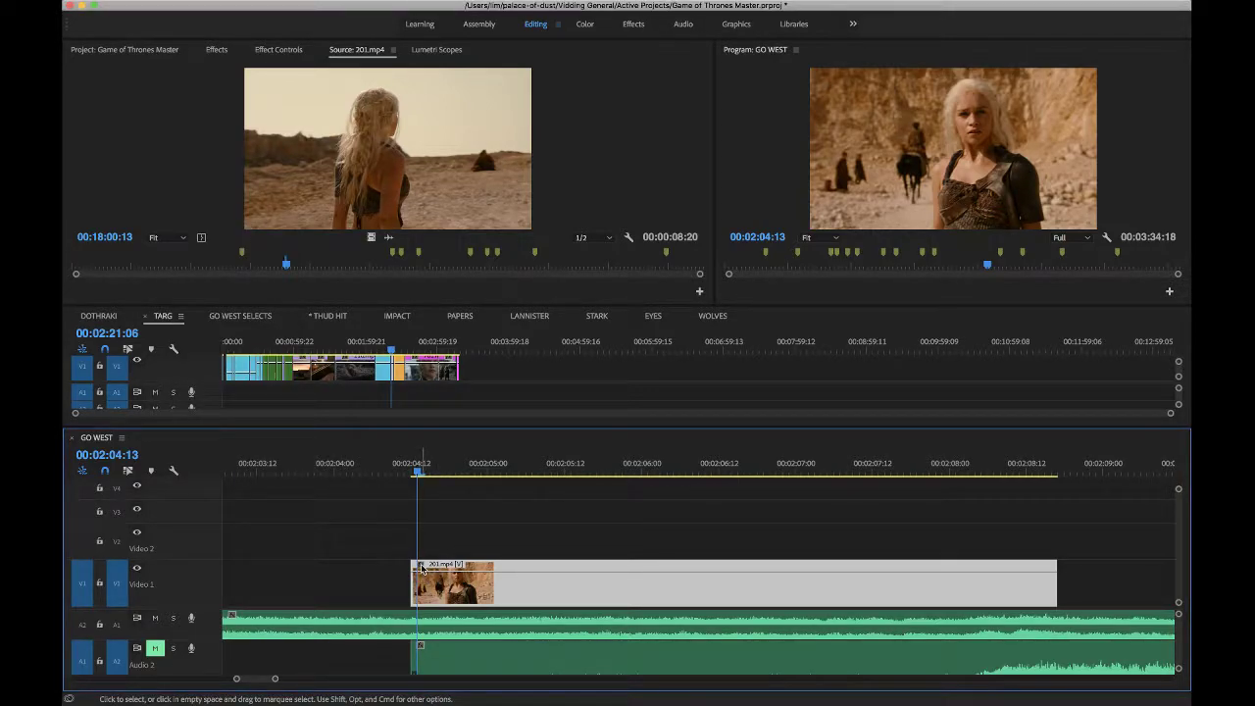
left_click(422, 568)
mouse_move(439, 604)
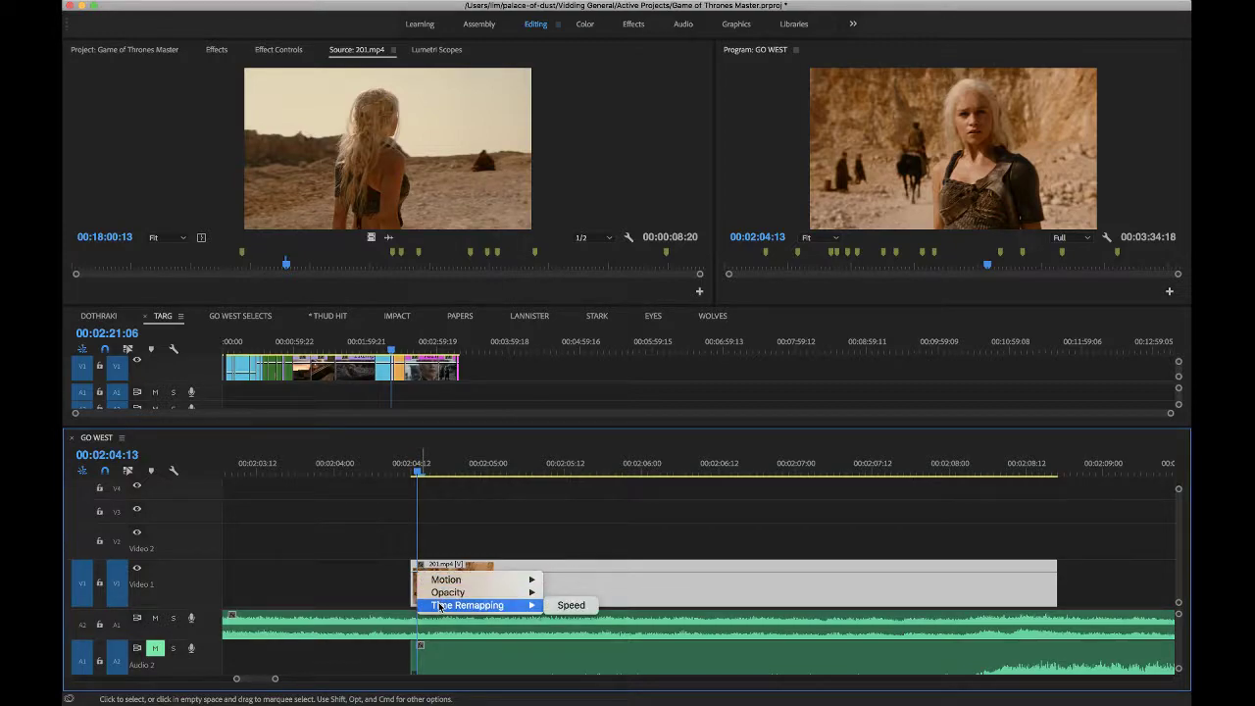
left_click(566, 605)
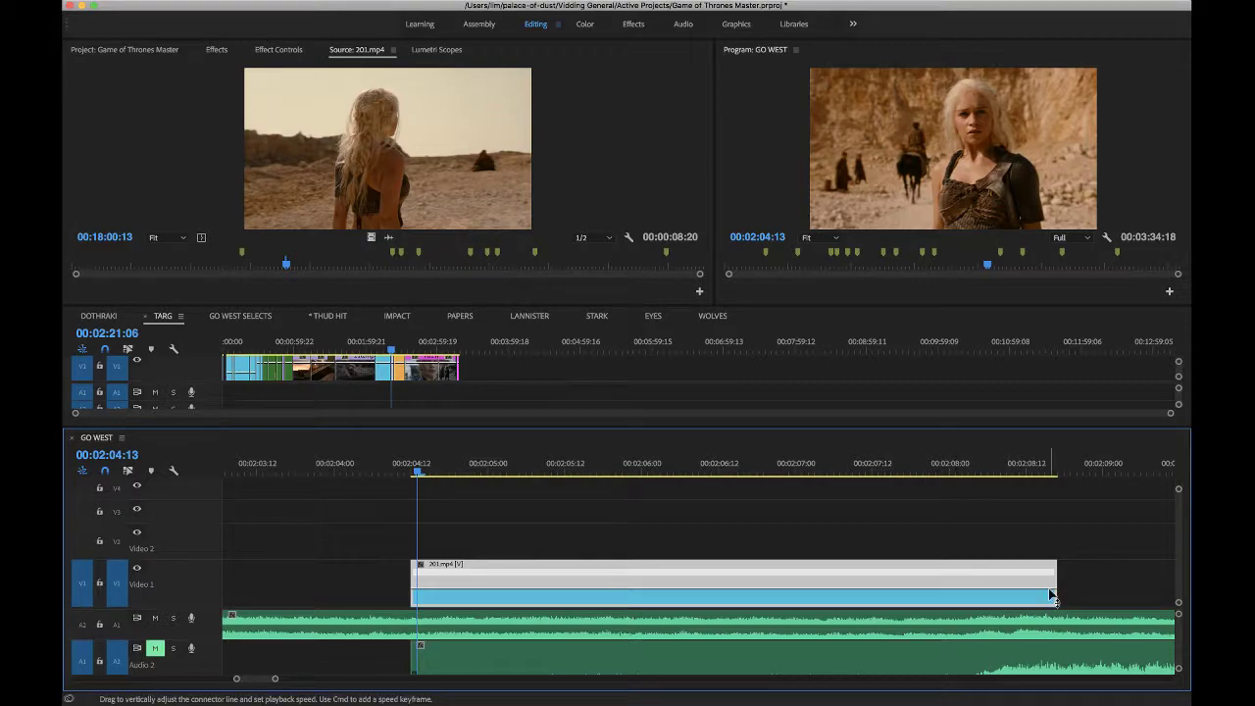
Add speed keyframes on the 201.mp4 rubber band near its start and around 00:02:07:06.
left_click(423, 594, "super")
left_click_drag(418, 473, 737, 472)
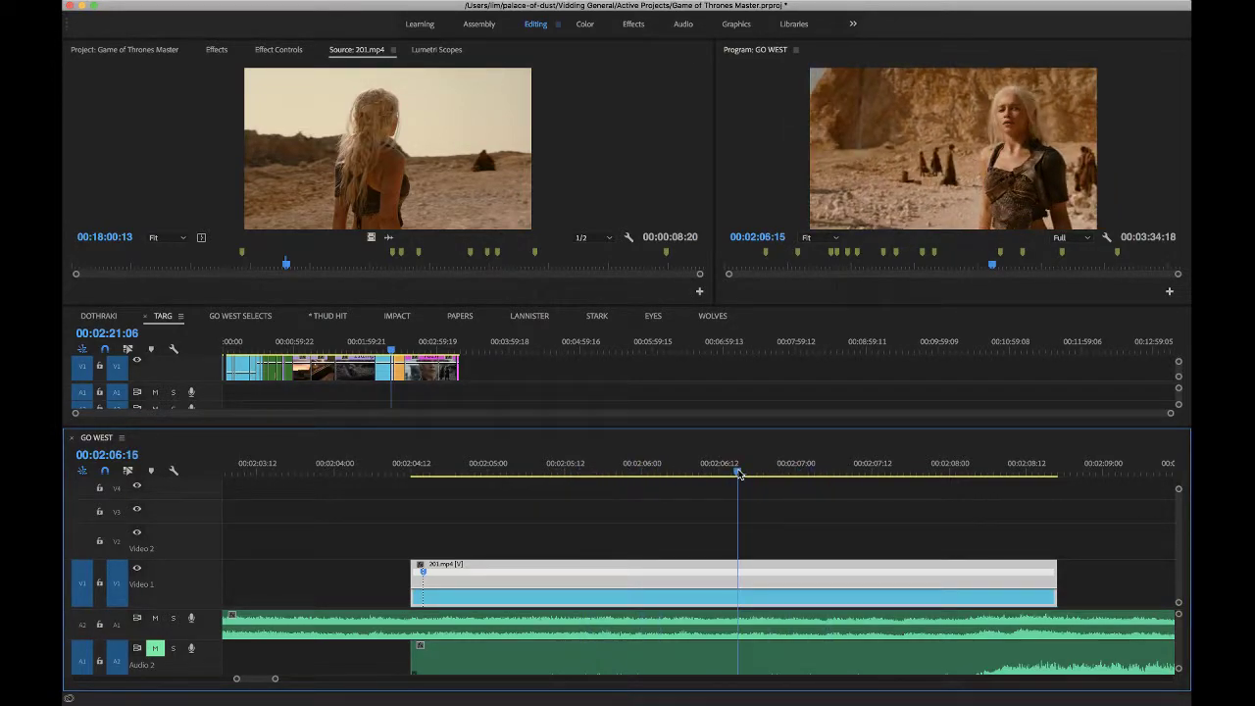
left_click(739, 594, "super")
left_click(872, 460)
left_click_drag(872, 457, 1050, 466)
Trim the clip's out point rightward repeatedly, lengthening it to 17 seconds 20 frames.
left_click_drag(1053, 571, 1102, 564)
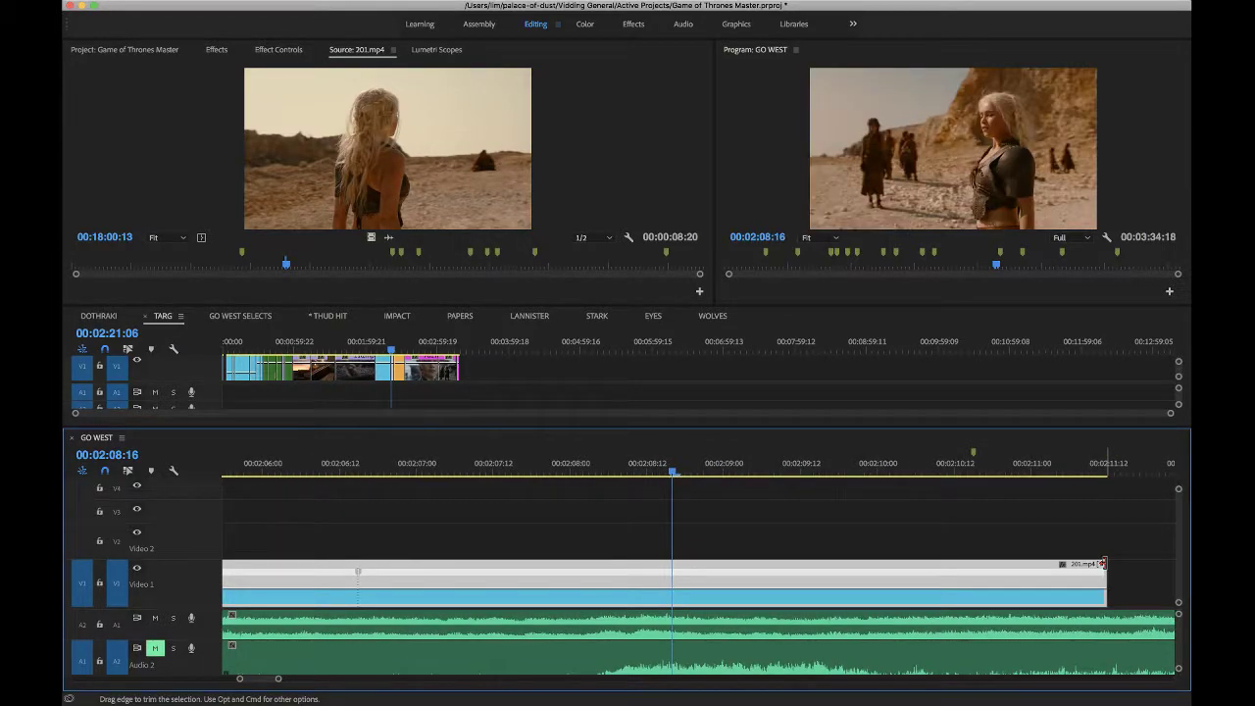
key("minus")
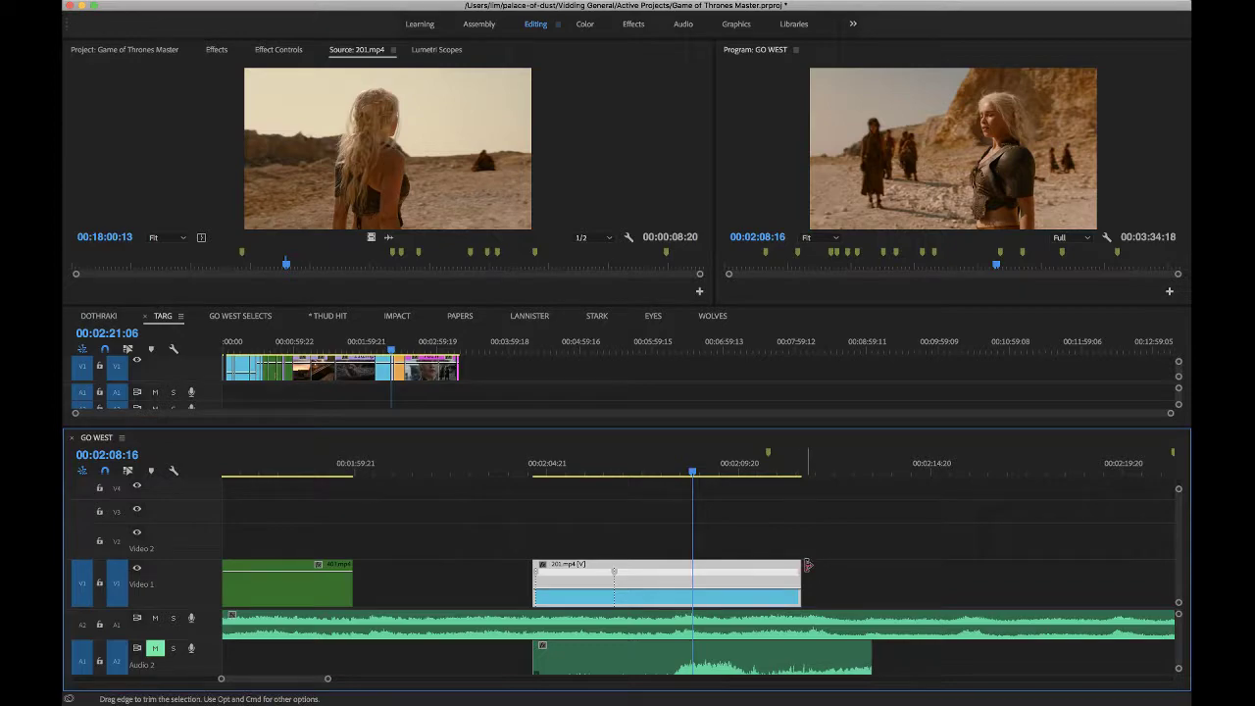
left_click_drag(806, 565, 880, 566)
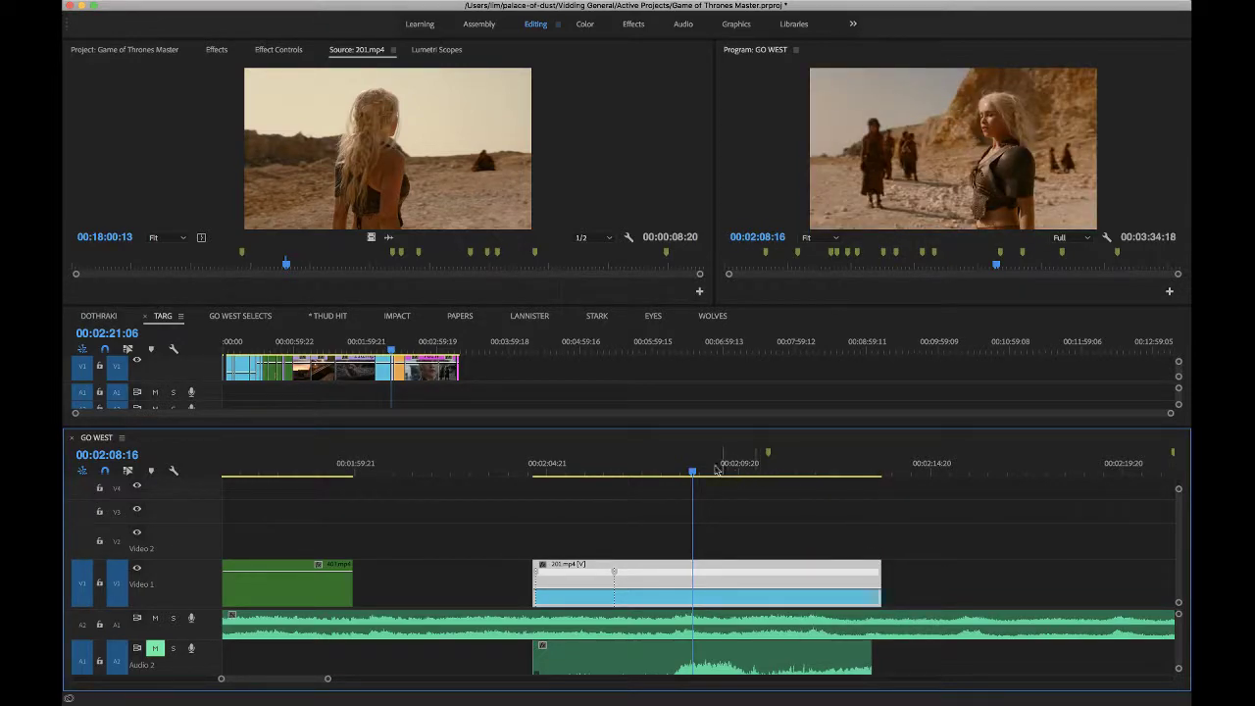
left_click_drag(691, 472, 860, 470)
left_click(877, 564)
left_click_drag(878, 563, 1042, 566)
left_click(922, 457)
left_click_drag(938, 457, 985, 459)
left_click_drag(1045, 567, 1120, 563)
Add a second speed keyframe, raise the middle section to 1000%, and pull the keyframe into a ramp.
left_click(1047, 463)
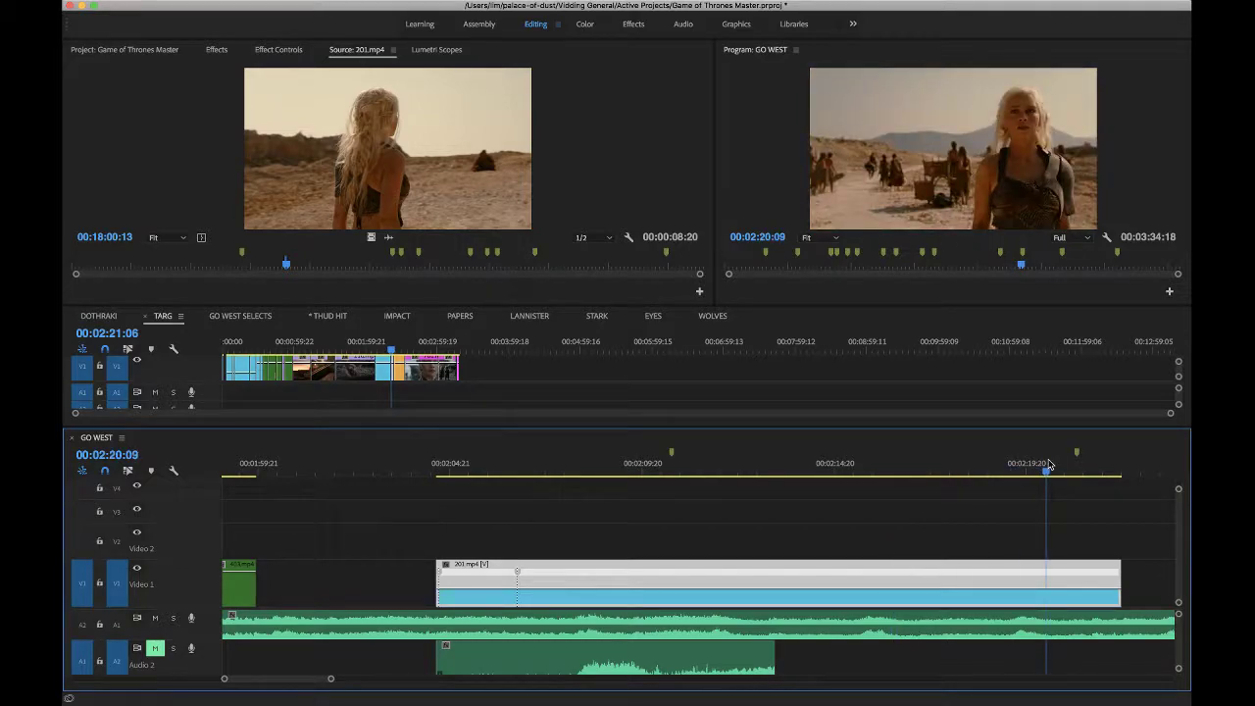
left_click(1047, 592)
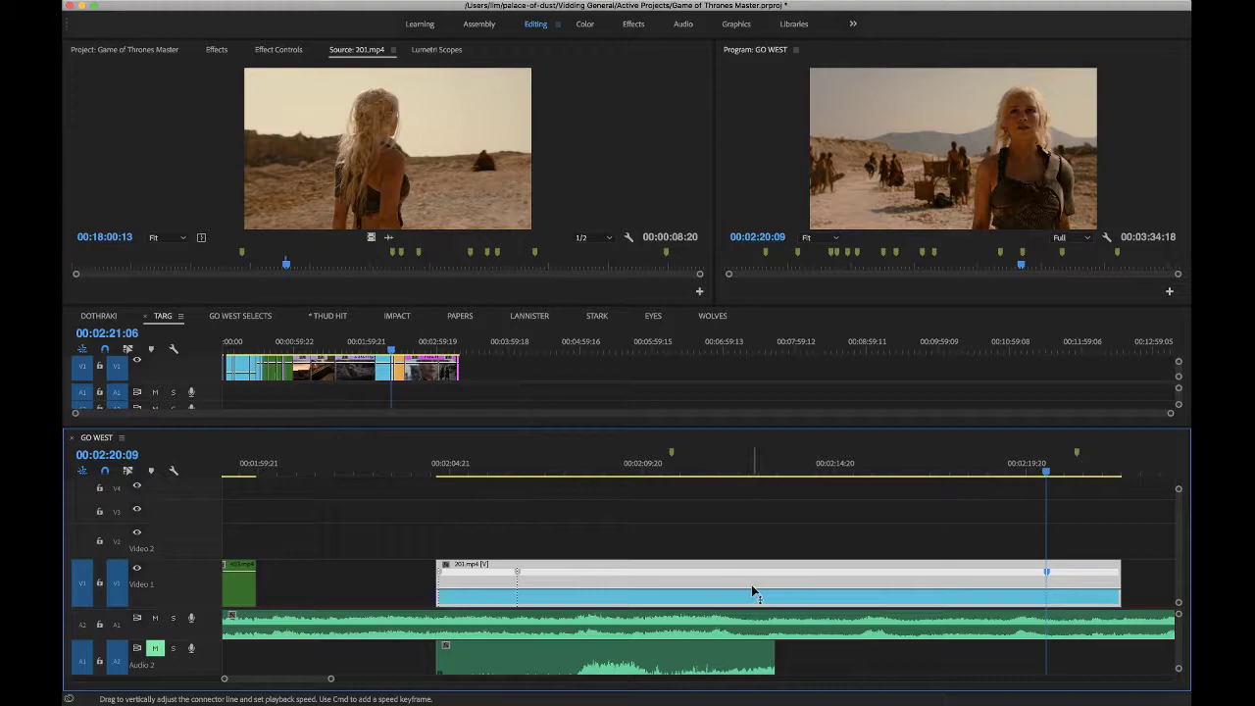
left_click_drag(753, 594, 753, 568)
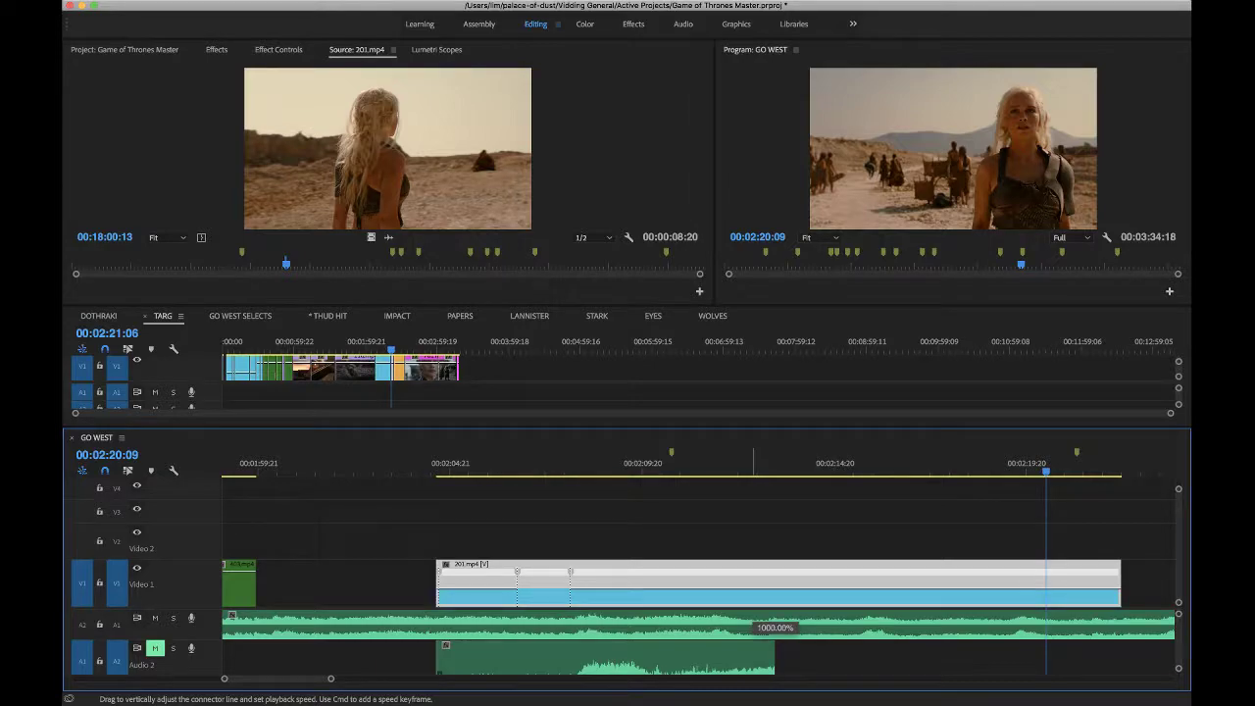
left_click_drag(752, 566, 752, 565)
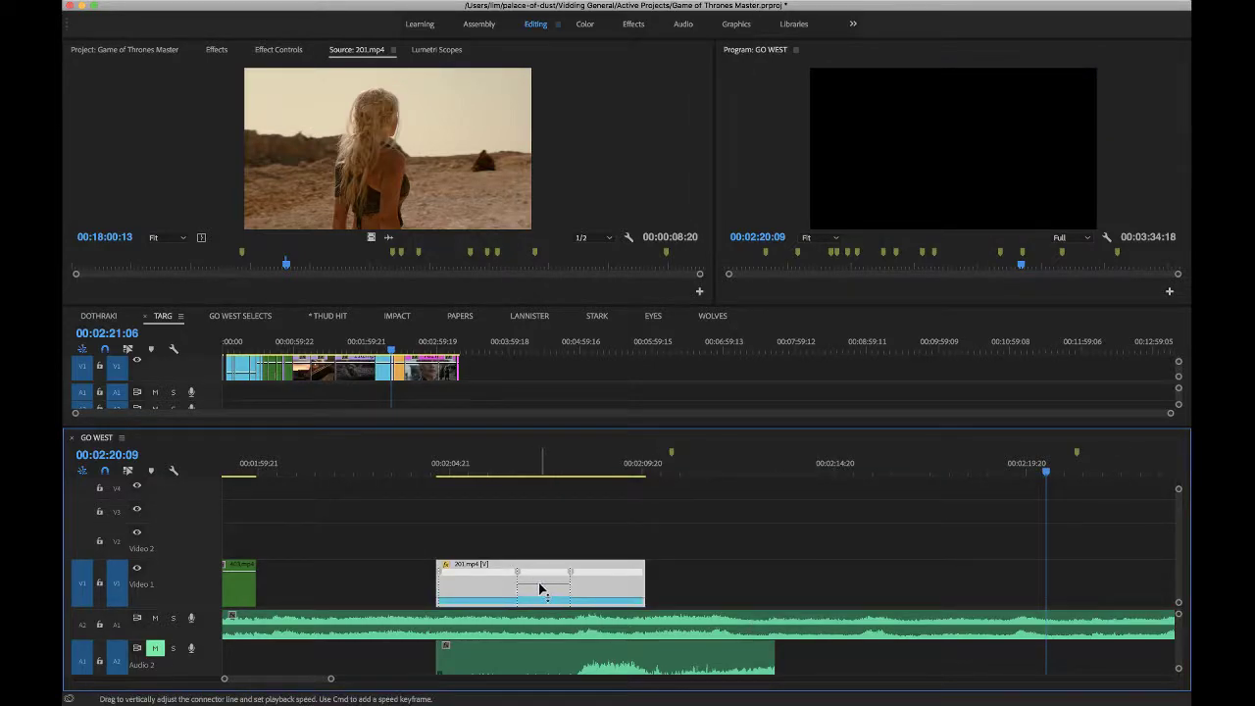
mouse_move(540, 589)
left_mouse_down()
mouse_move(592, 580)
mouse_move(509, 578)
mouse_move(526, 575)
left_mouse_up()
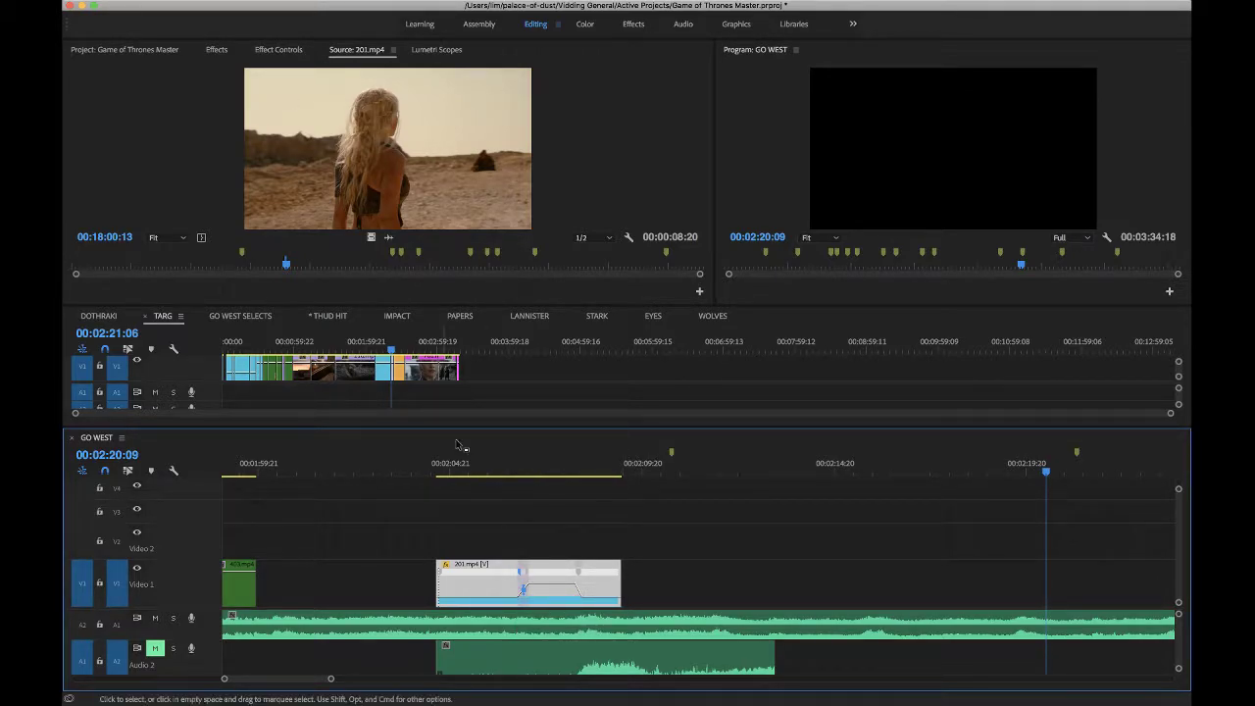
Show 201.mp4 in Effect Controls and nudge a Time Remapping keyframe slightly later.
left_click(535, 462)
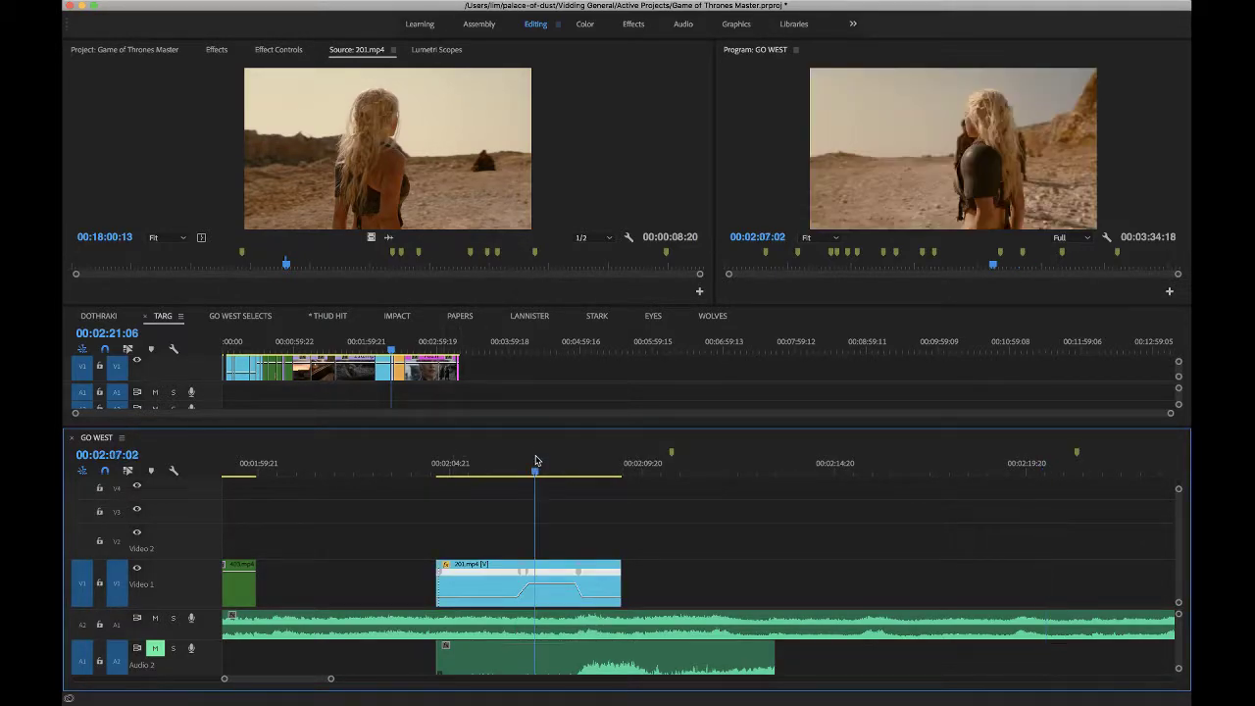
left_click(546, 602)
key("shift+5")
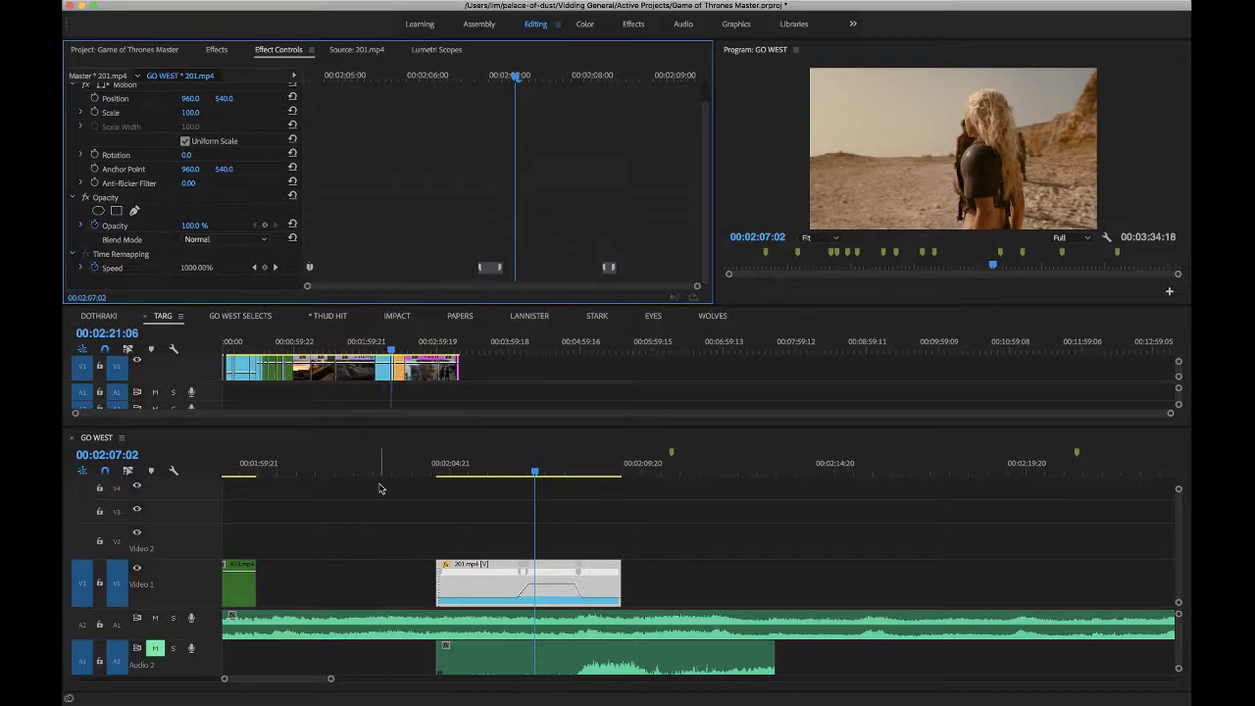
left_click_drag(311, 271, 341, 273)
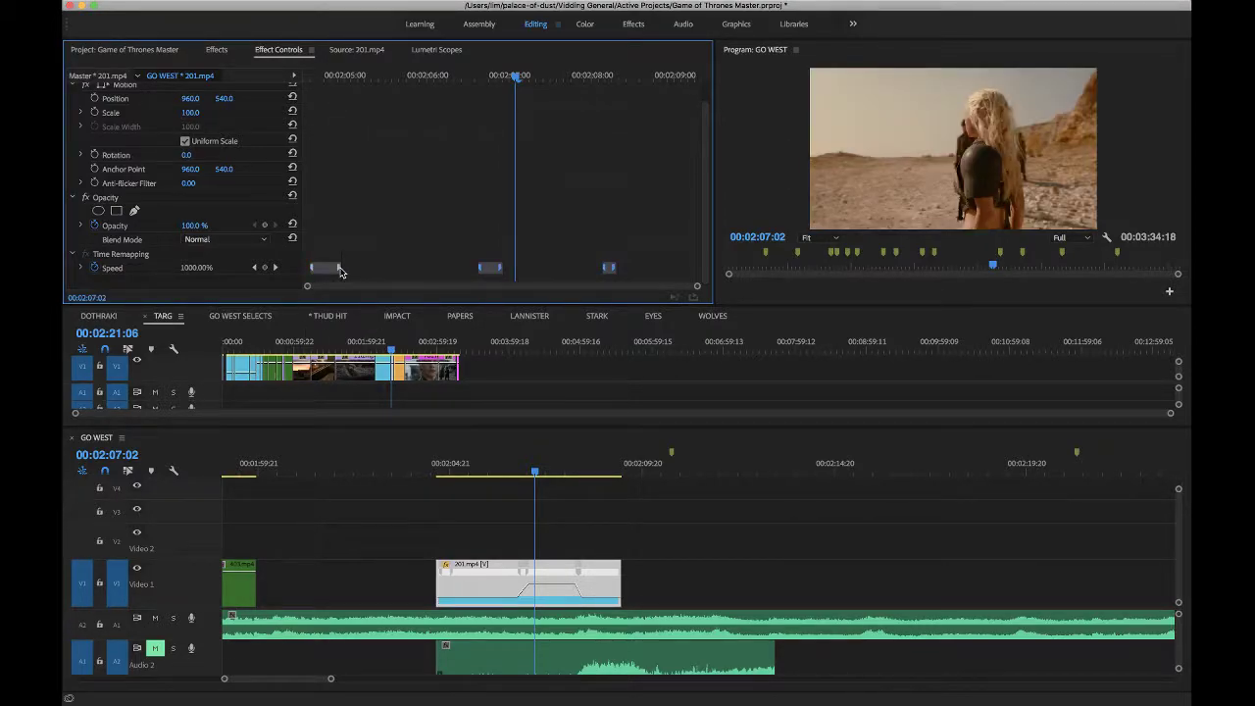
Preview the speed ramp from 00:02:04:15, then replay it from earlier points.
left_click(441, 469)
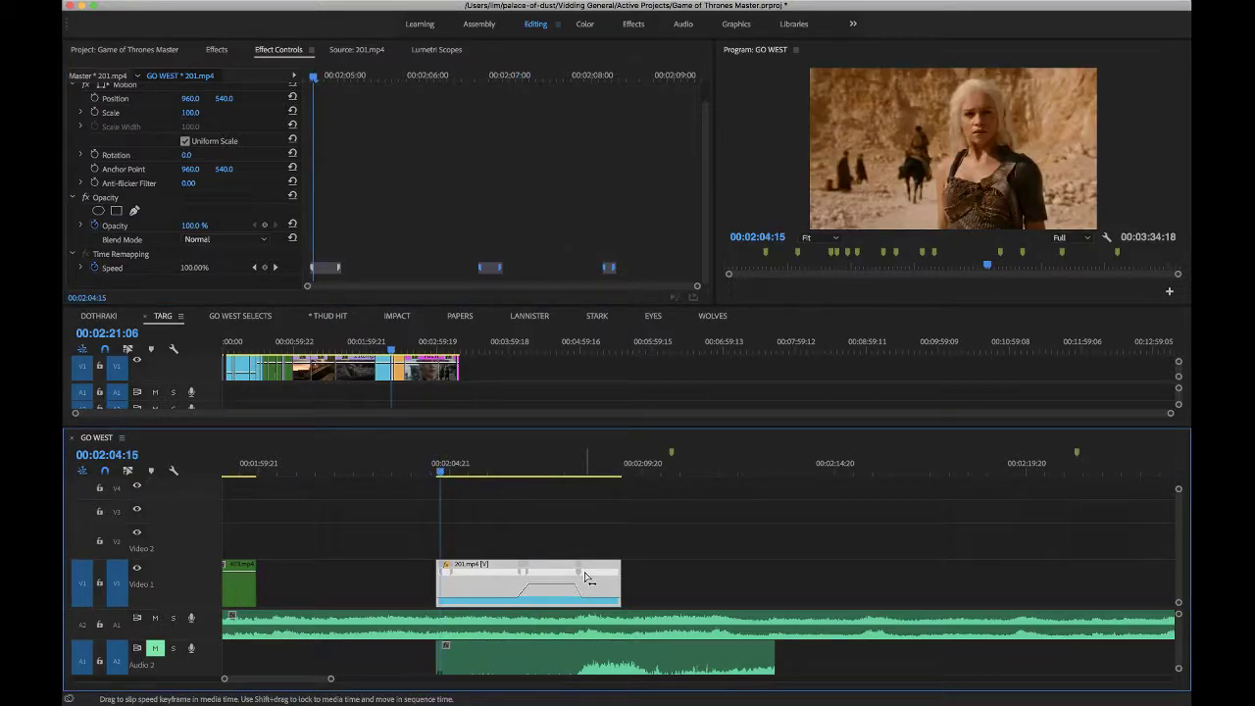
key("space")
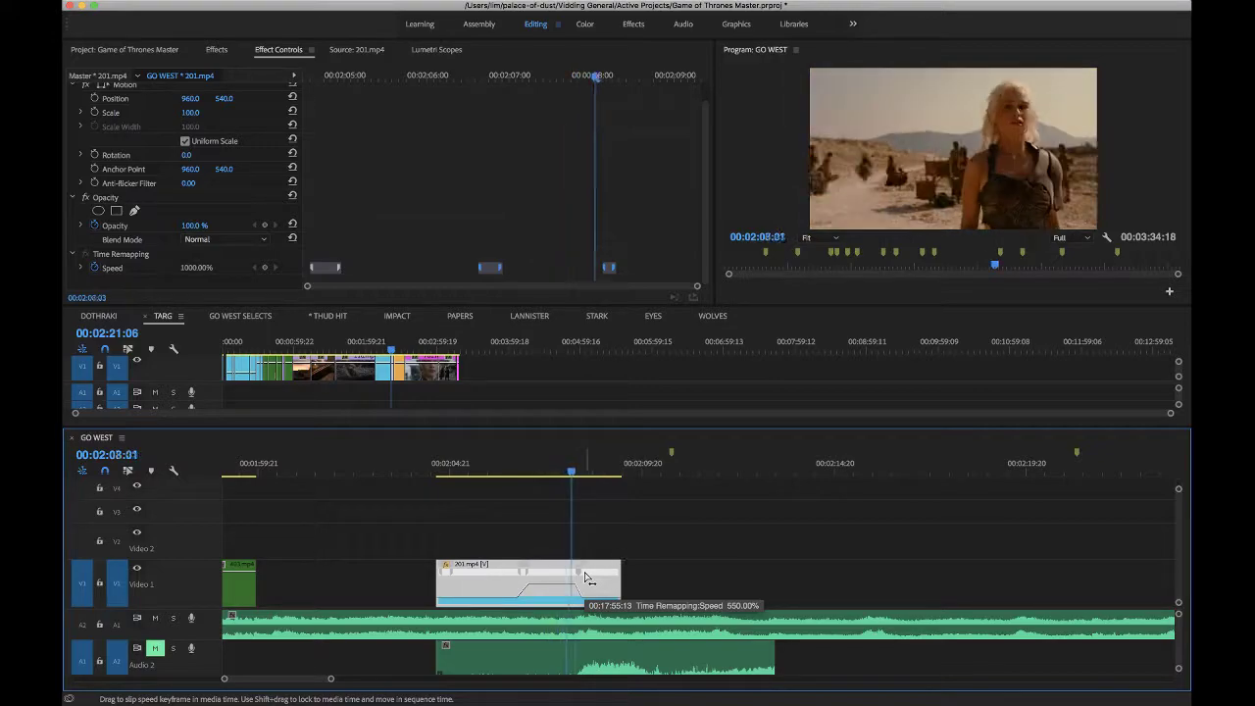
left_click(486, 463)
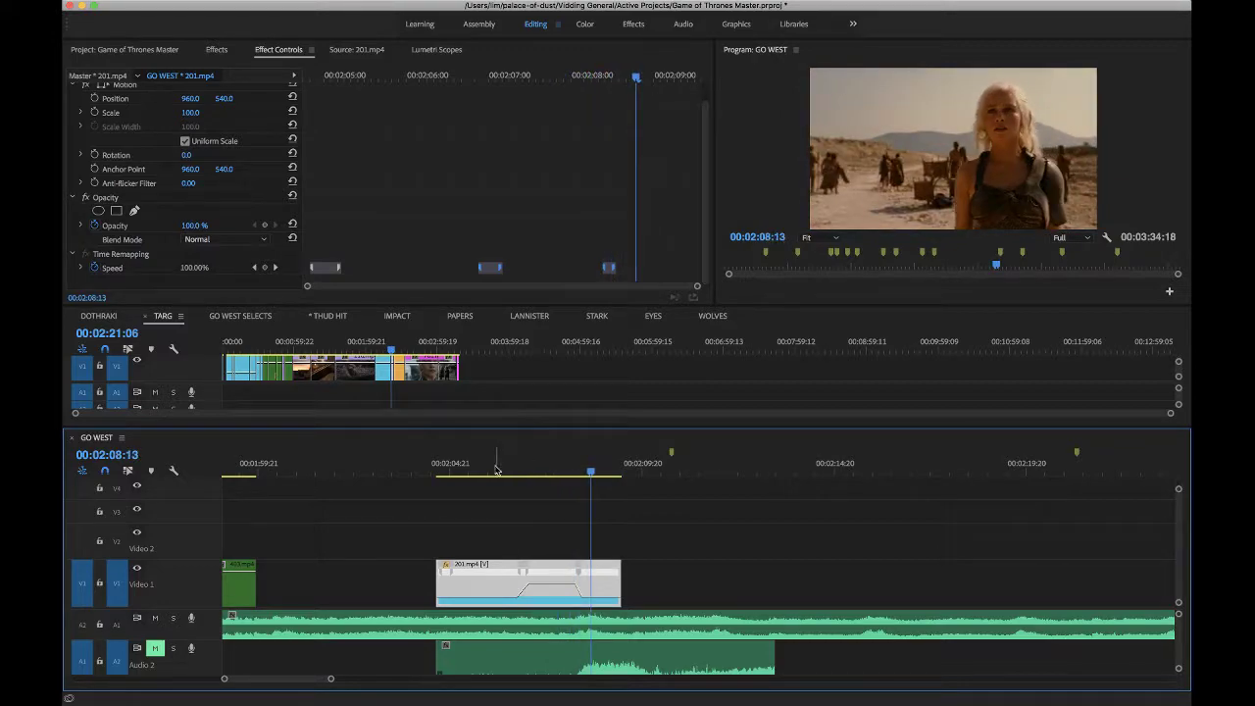
left_click(495, 469)
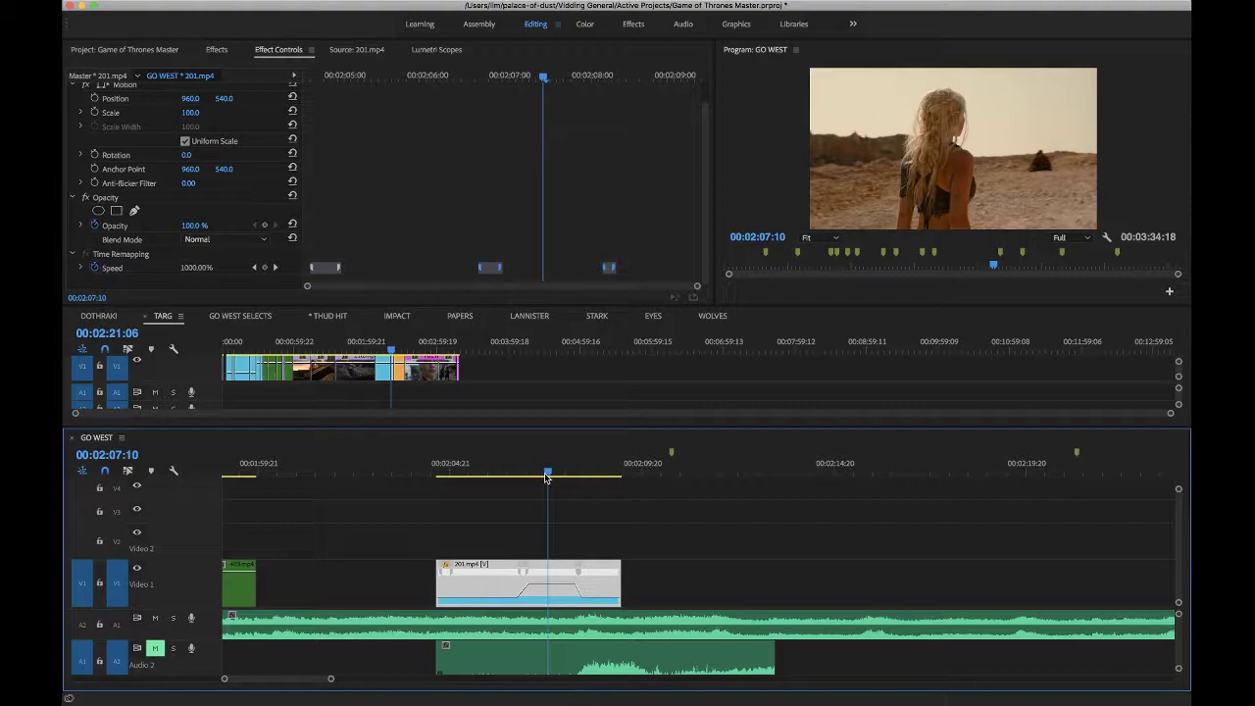
Razor-split 201.mp4 at 00:02:07:10 and shift its speed keyframe to 00:02:07:08.
left_click(554, 566)
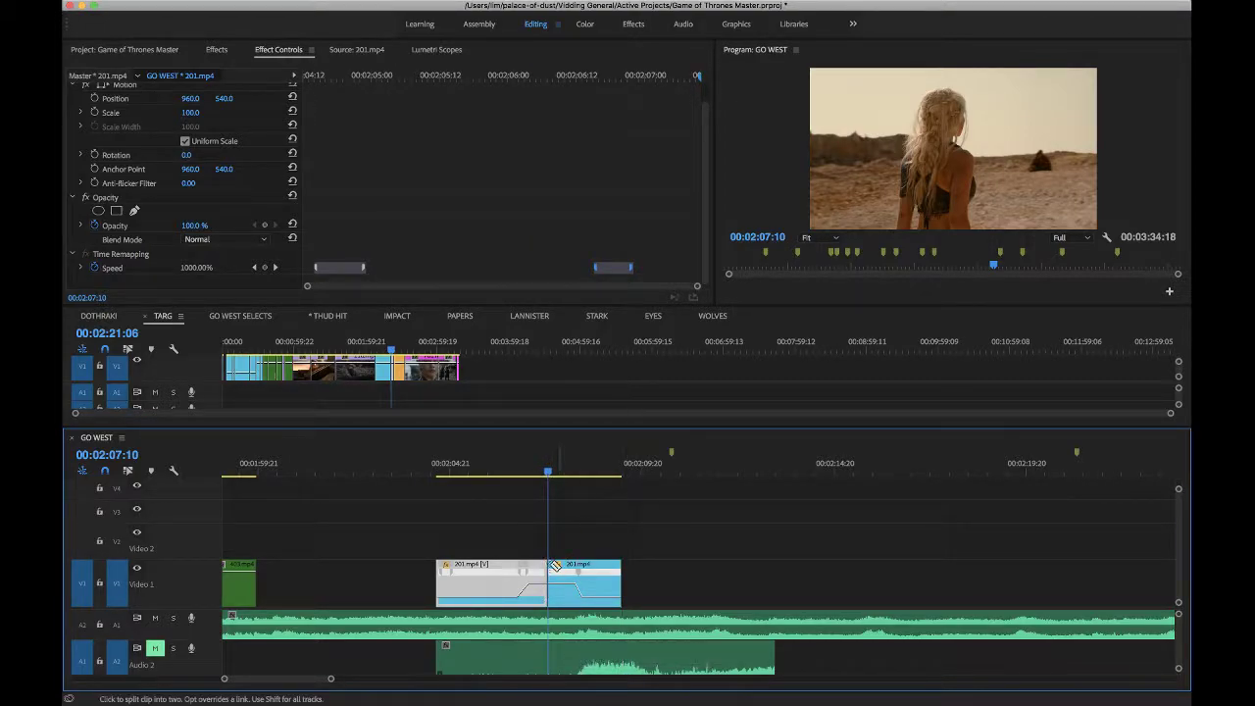
key("v")
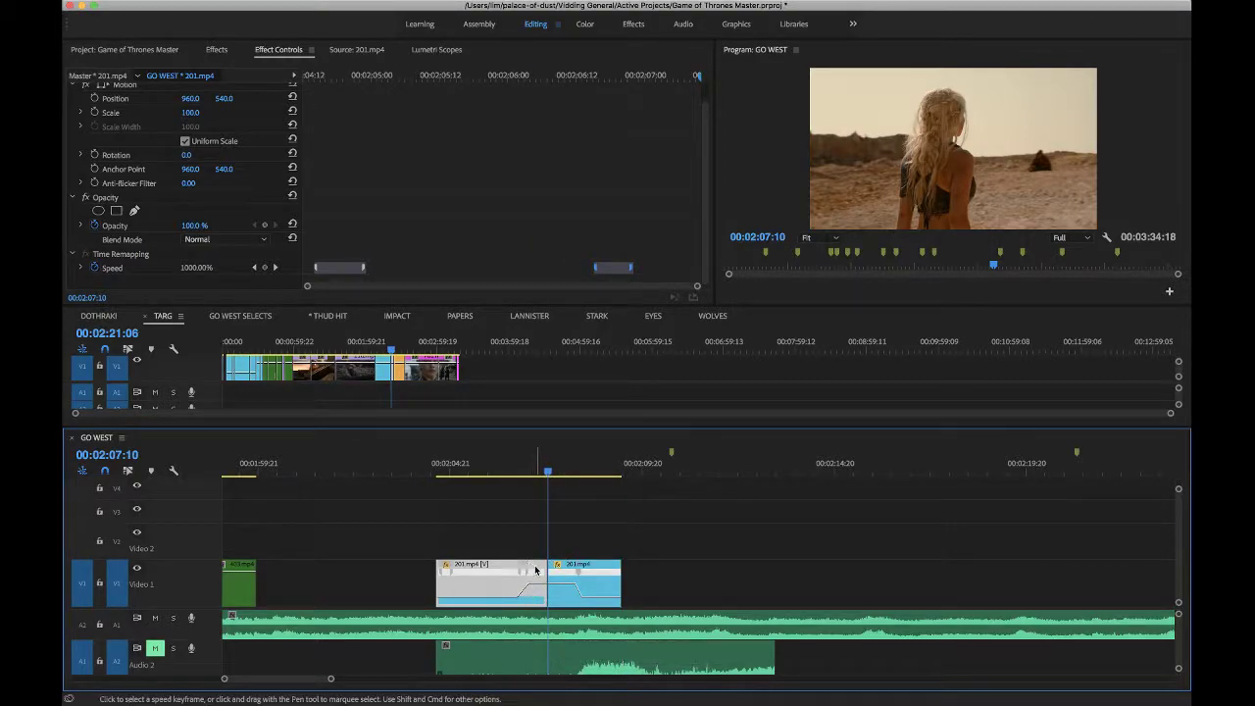
left_click_drag(545, 584, 552, 584)
Play back the reshaped speed ramp starting from around 00:02:06:09.
left_click(509, 462)
key("space")
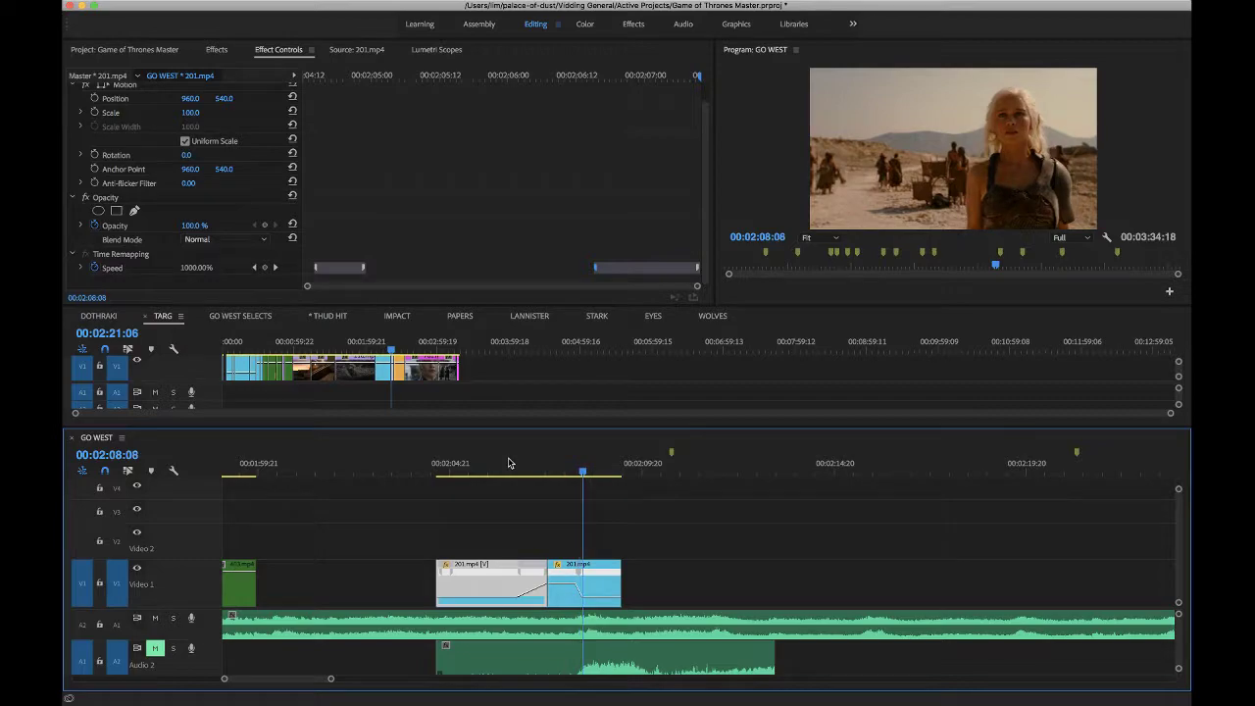
left_click(520, 469)
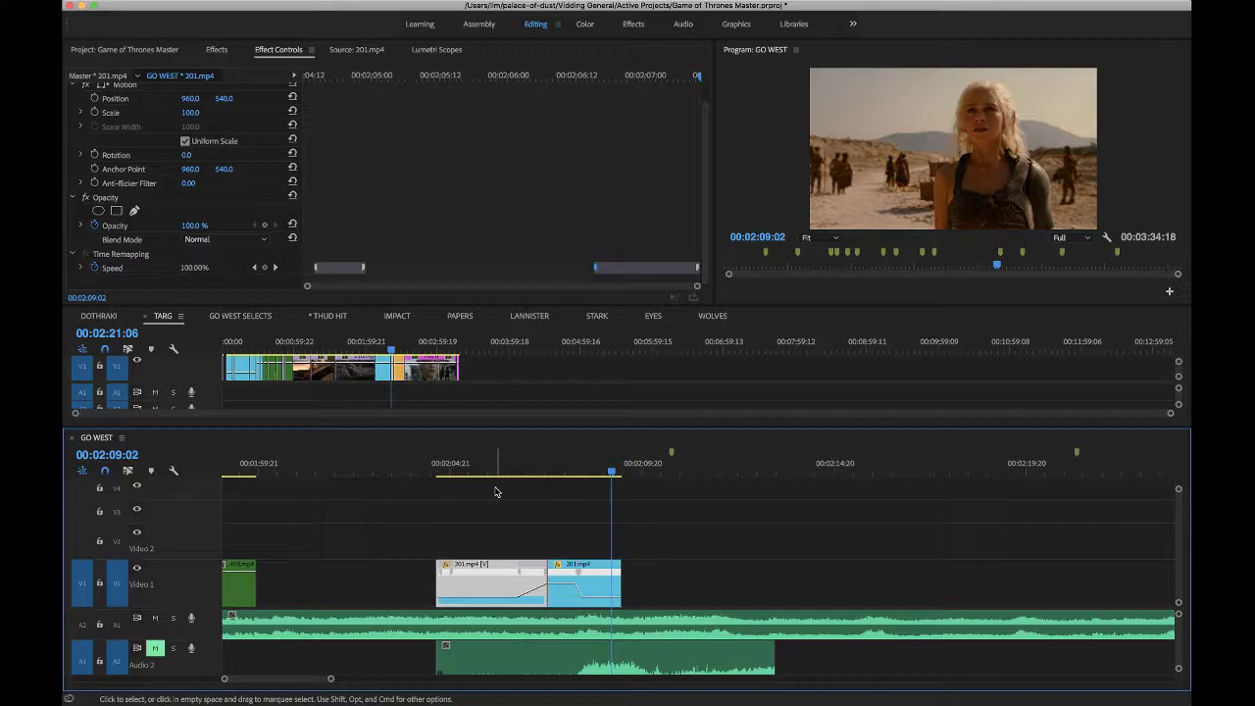
Save the Game of Thrones Master project with Cmd+S.
key("super+s")
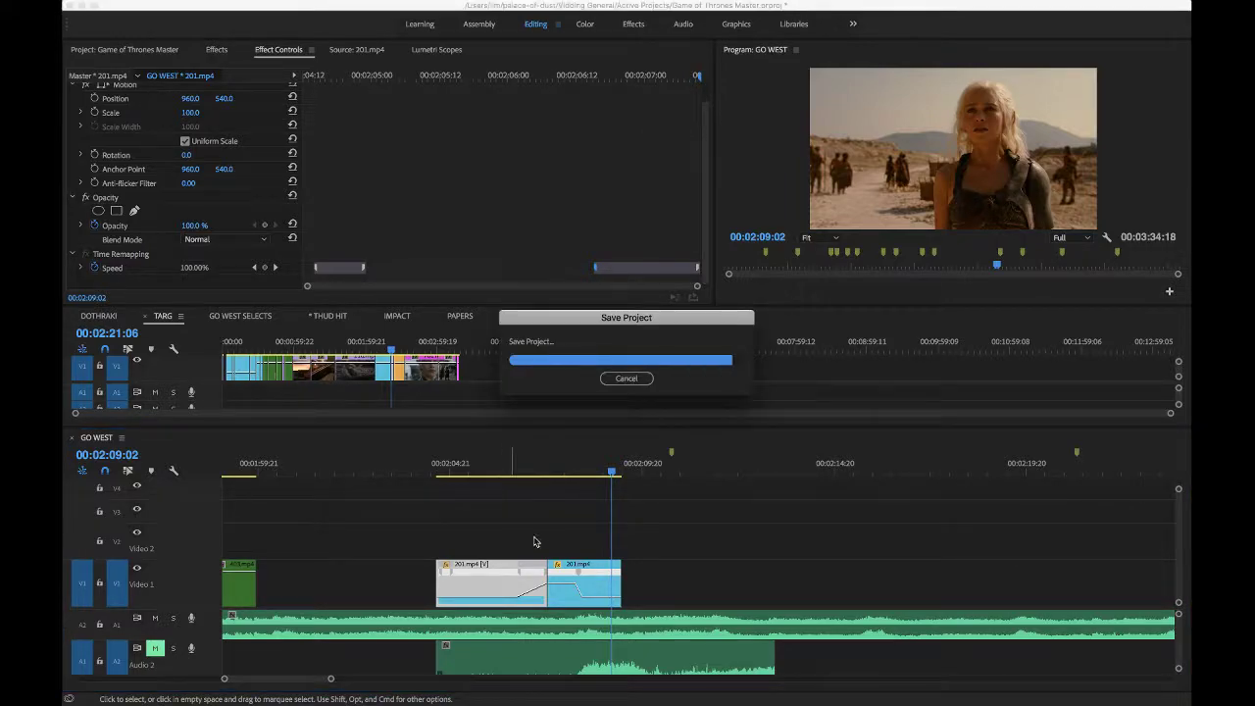